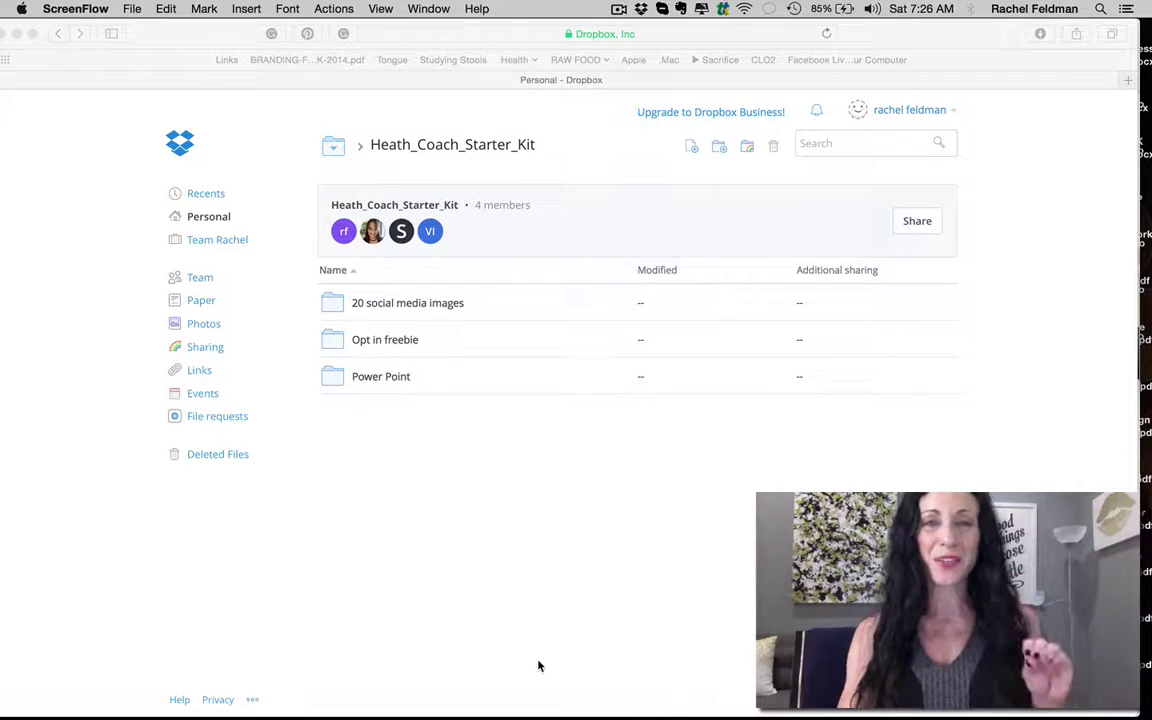
Preview 4_Day_Jumpstart.docx from the Opt in freebie folder and open it in Word
{"action": "left_click", "coordinate": [388, 342]}
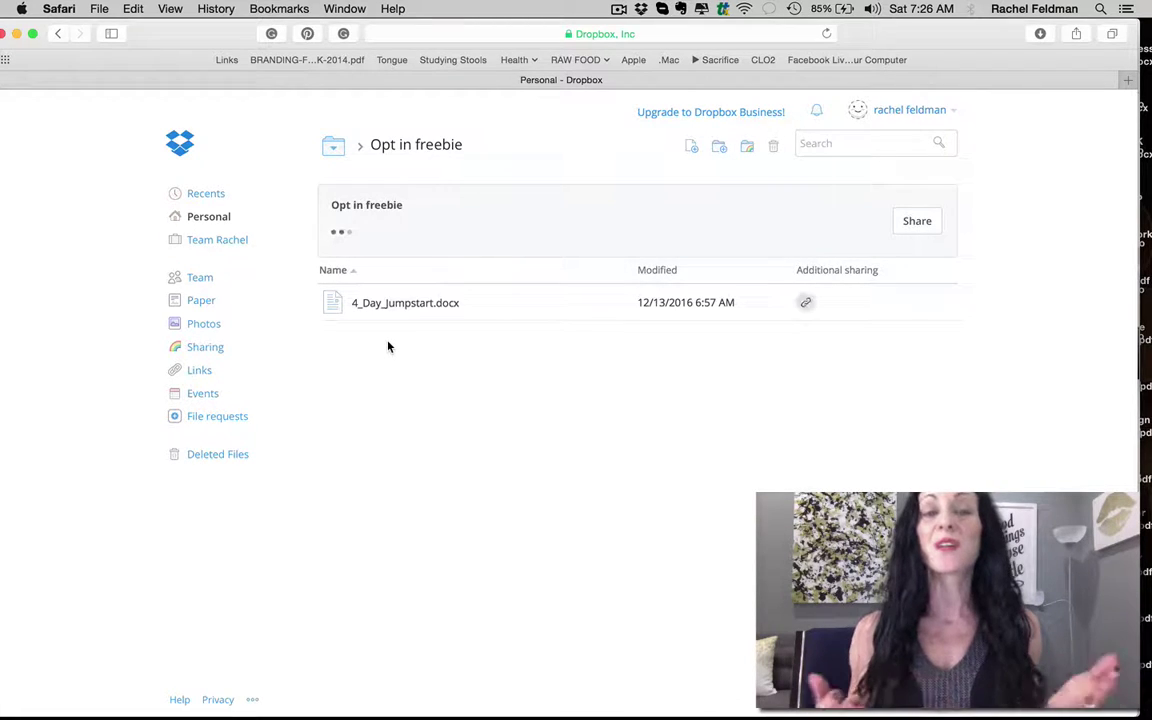
{"action": "left_click", "coordinate": [429, 311]}
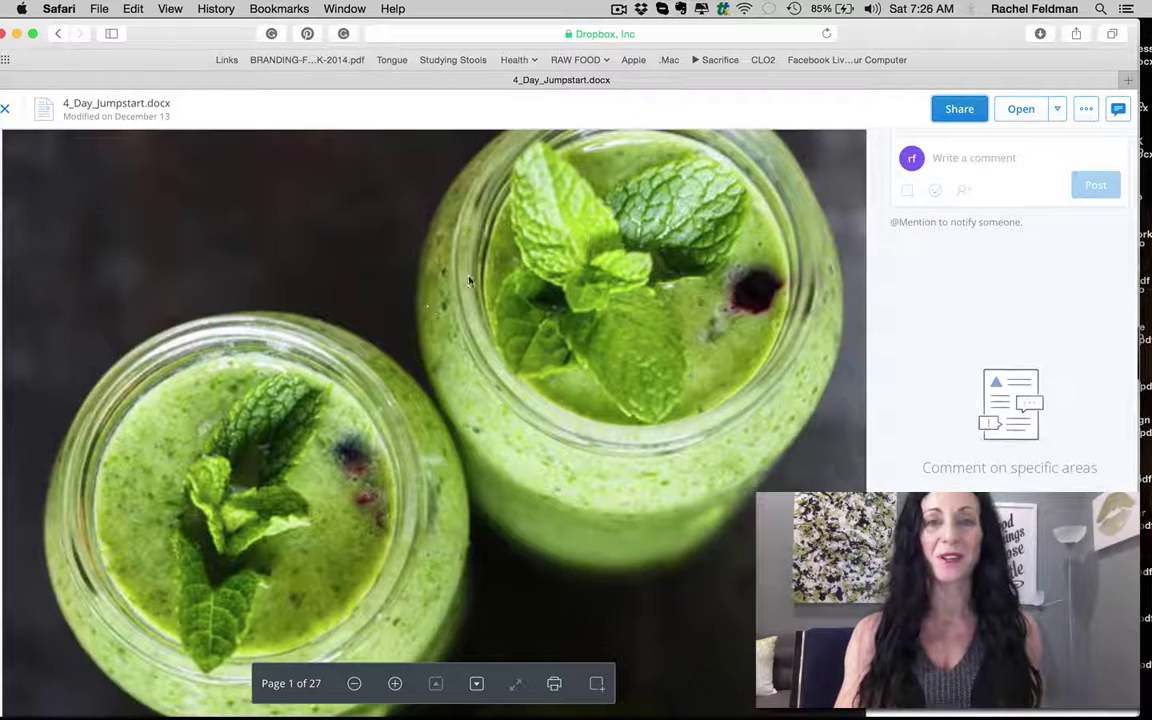
{"action": "left_click", "coordinate": [1021, 110]}
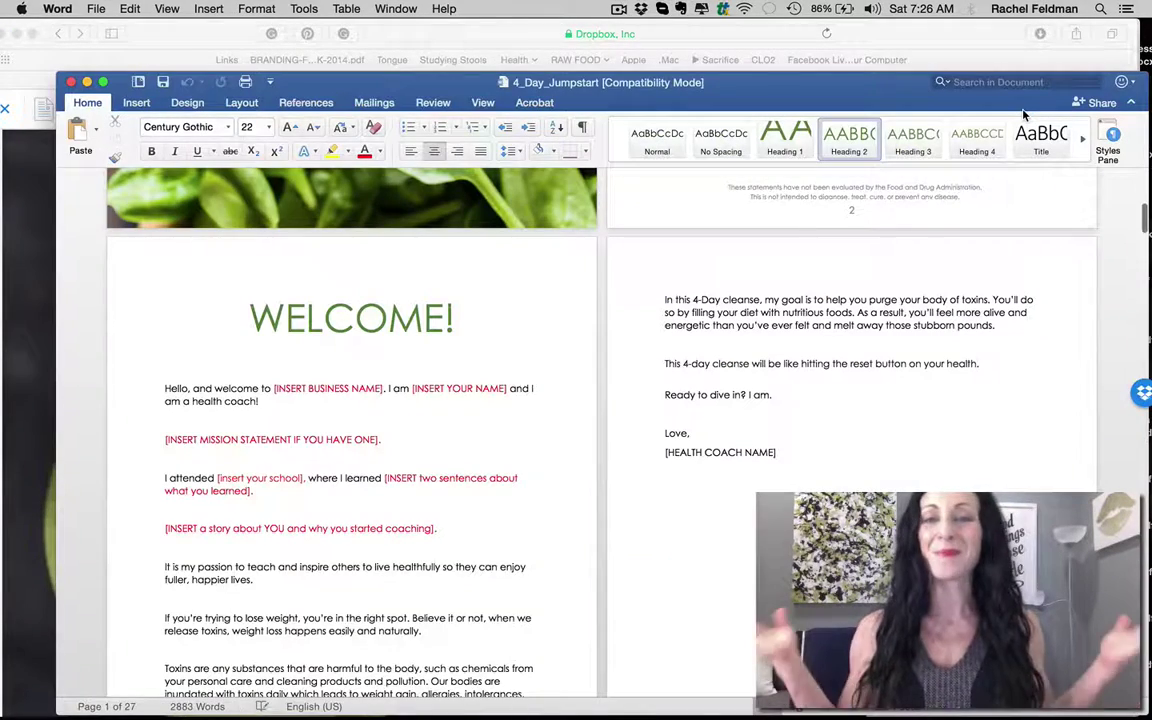
{"action": "scroll", "coordinate": [972, 483], "scroll_direction": "down", "scroll_amount": 1}
{"action": "scroll", "coordinate": [600, 420], "scroll_direction": "down", "scroll_amount": 10}
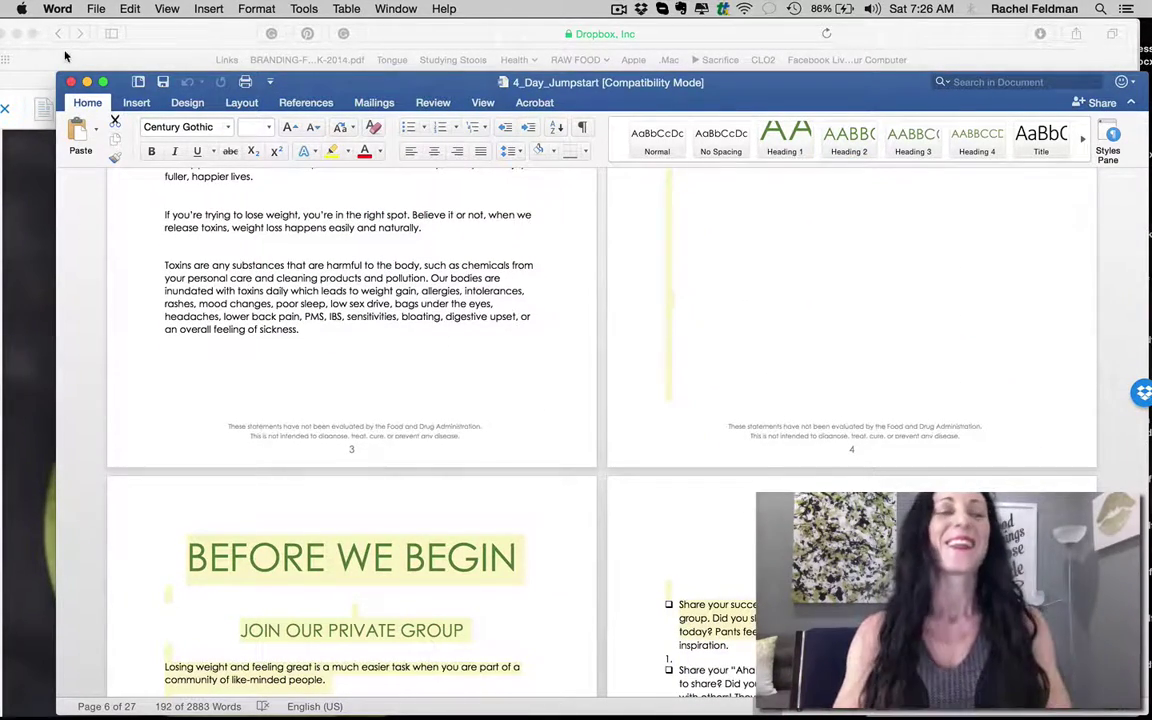
{"action": "left_click", "coordinate": [70, 83]}
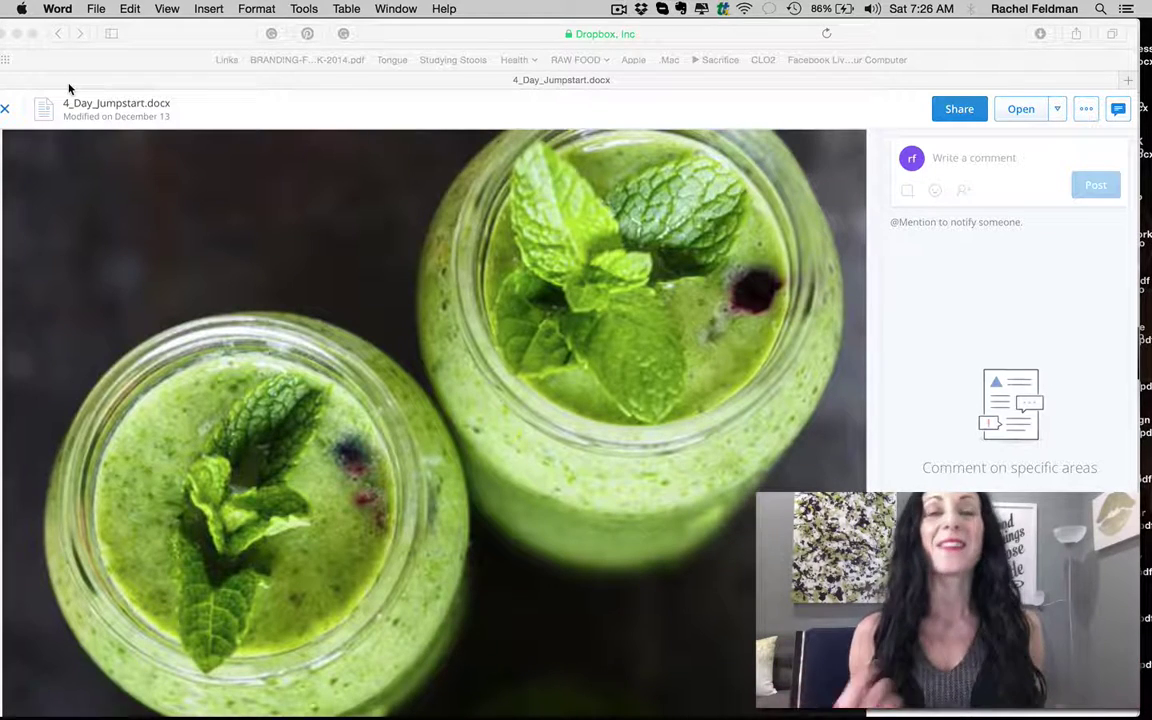
Open a new Safari window and load mailchimp.com from the address bar
{"action": "left_click", "coordinate": [134, 36]}
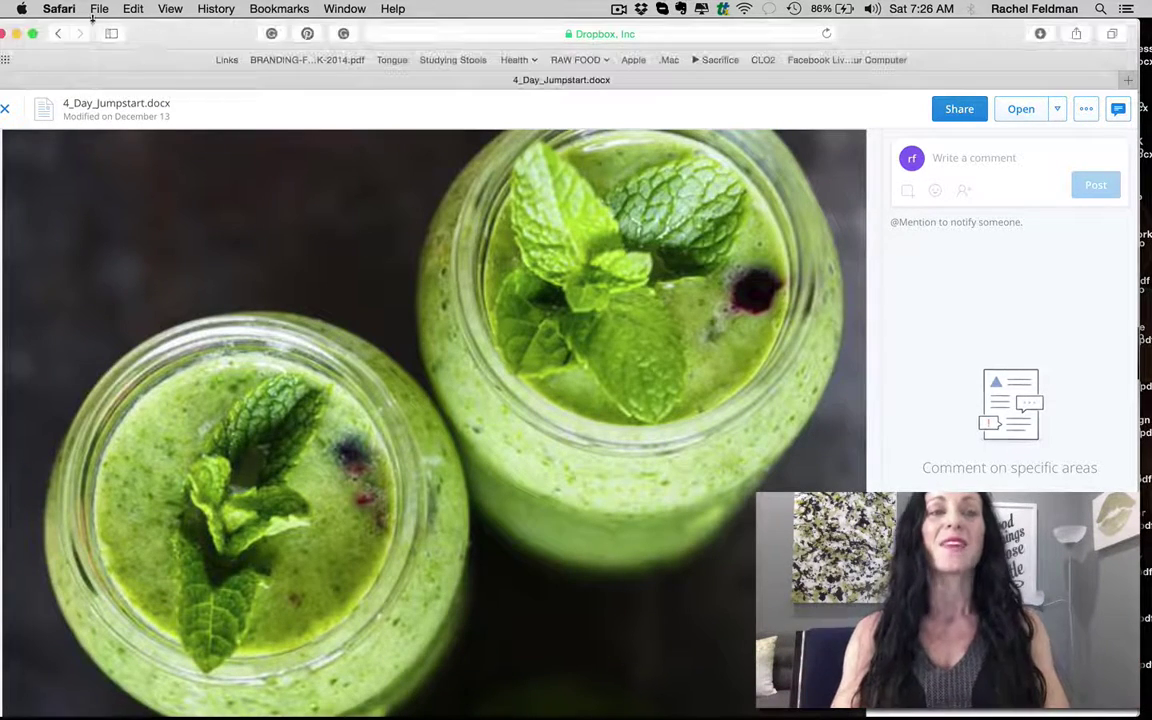
{"action": "left_click", "coordinate": [98, 8]}
{"action": "left_click", "coordinate": [132, 28]}
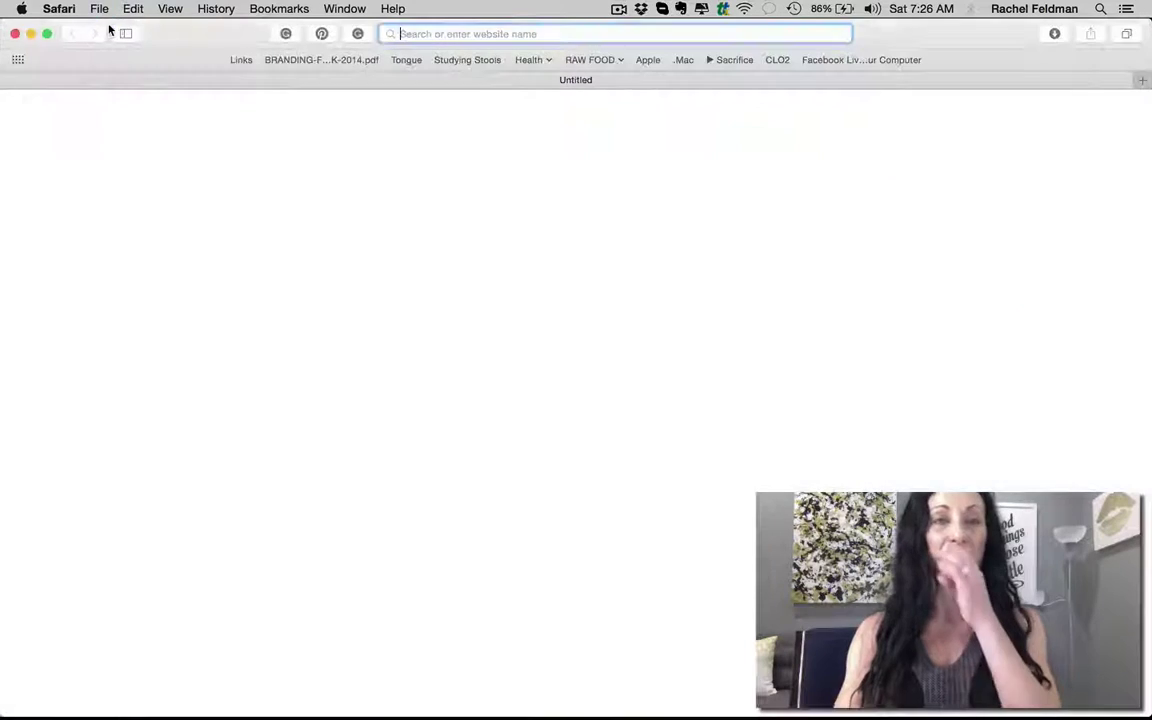
{"action": "type", "text": "mai"}
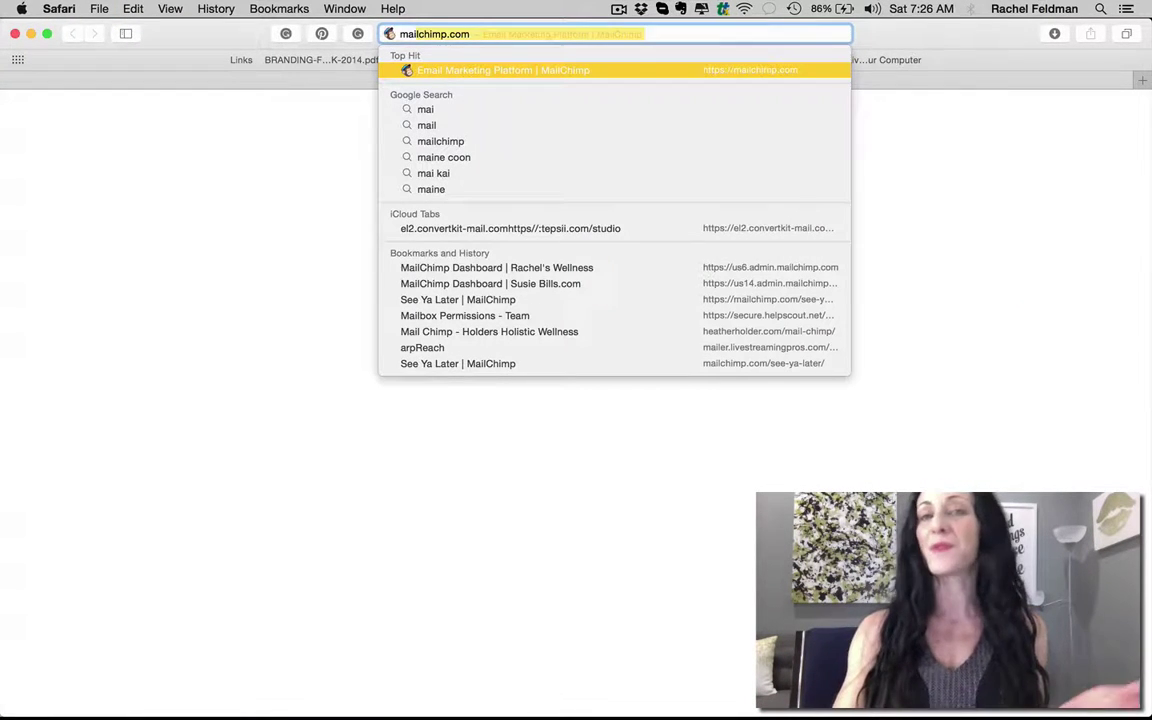
{"action": "key", "text": "Return"}
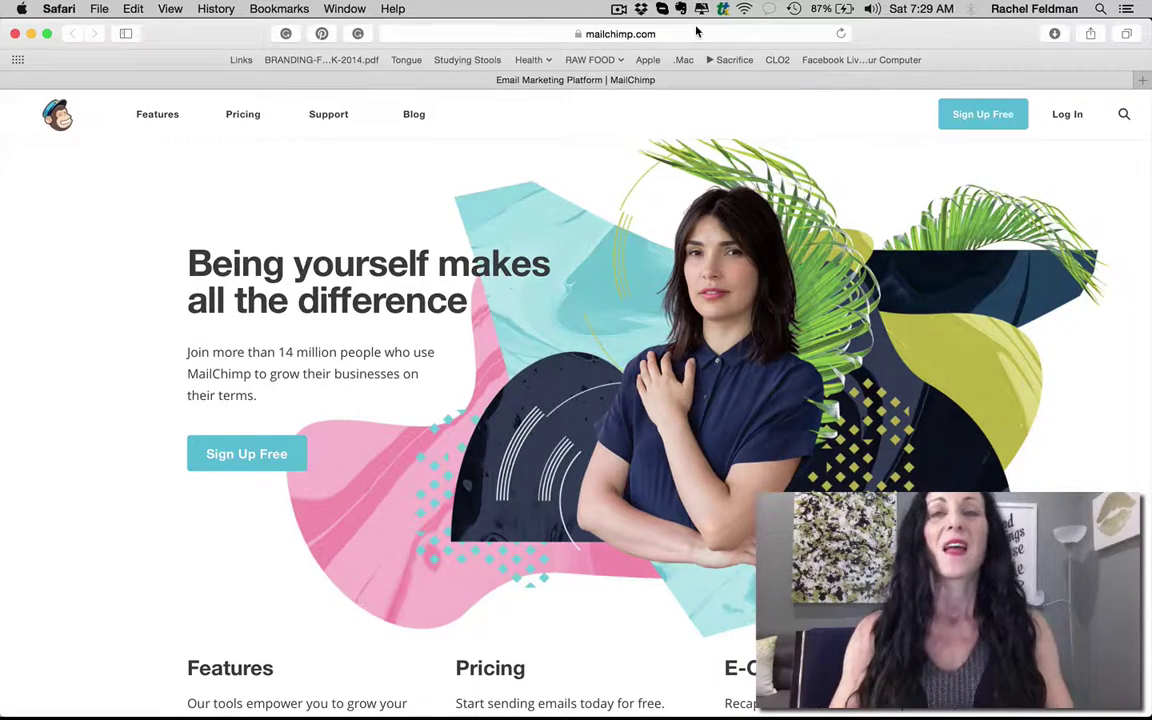
Go to facebook.com in the same window using the address bar suggestion
{"action": "left_click", "coordinate": [630, 33]}
{"action": "type", "text": "tac"}
{"action": "key", "text": "Return"}
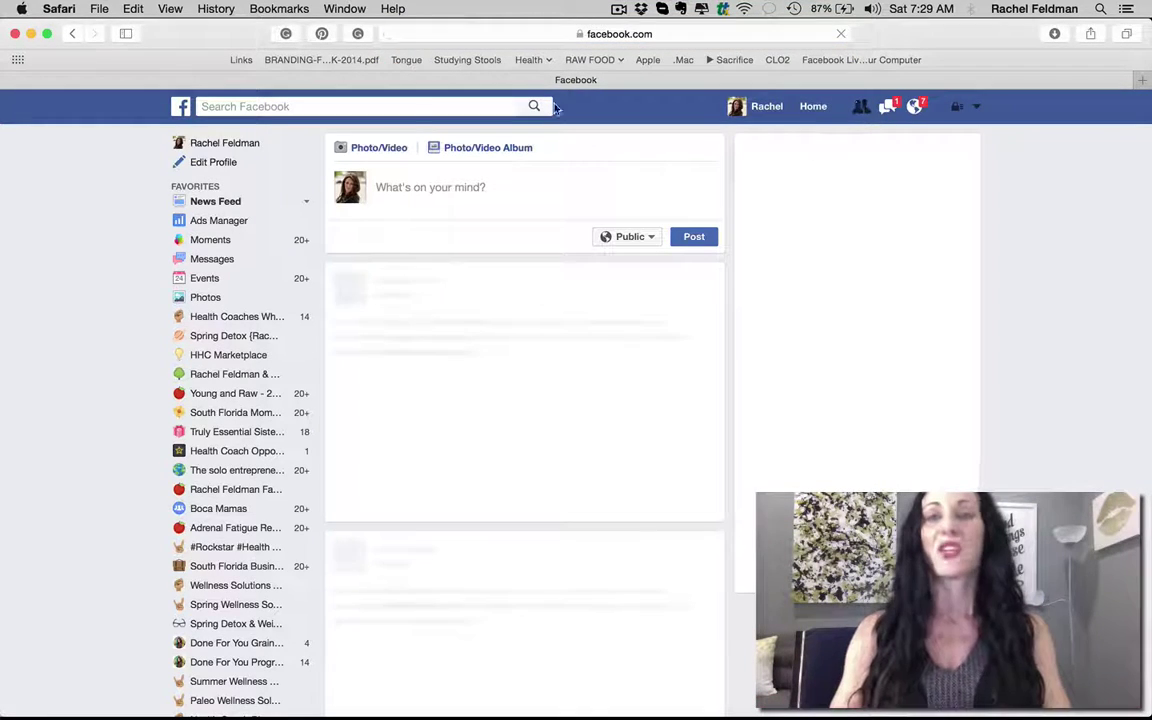
Search Facebook for the wellness business Page and open it from the results
{"action": "left_click", "coordinate": [426, 107]}
{"action": "type", "text": "rache"}
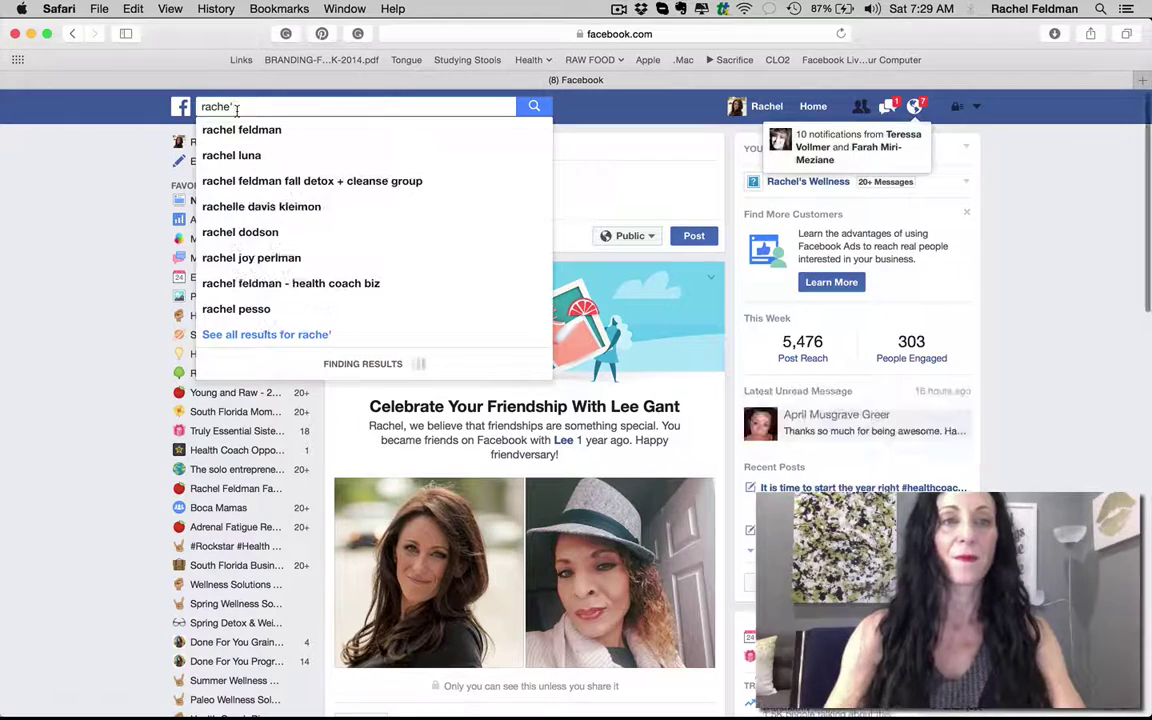
{"action": "type", "text": "l's we"}
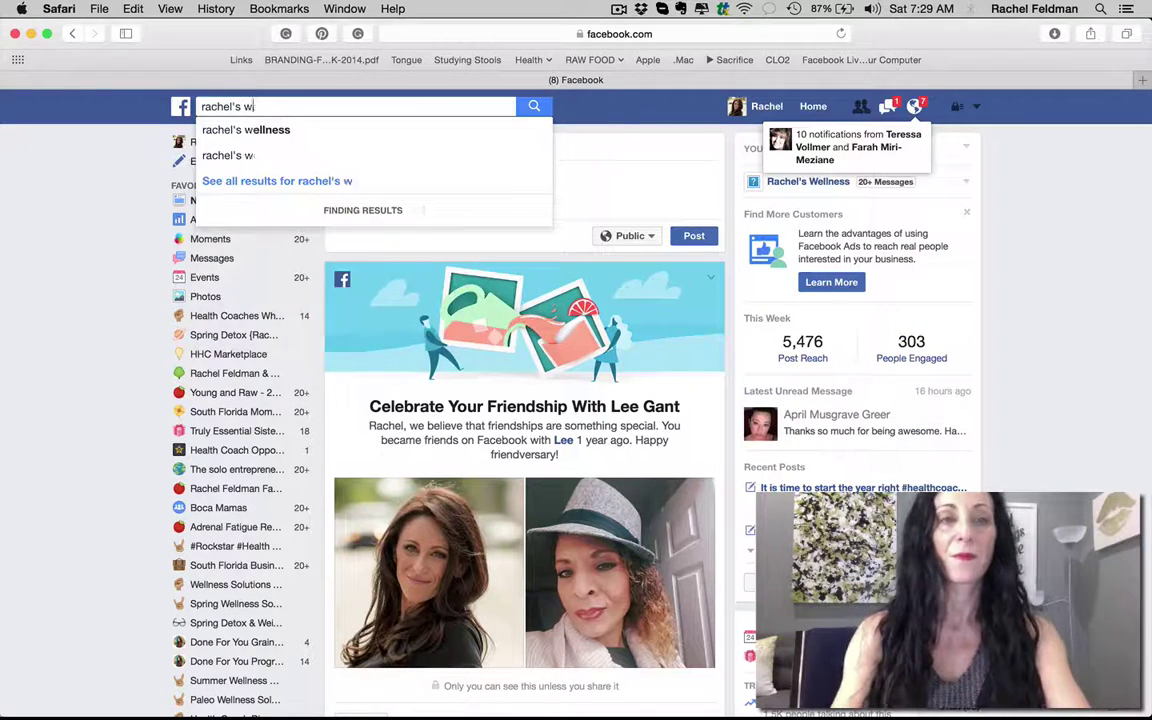
{"action": "left_click", "coordinate": [272, 129]}
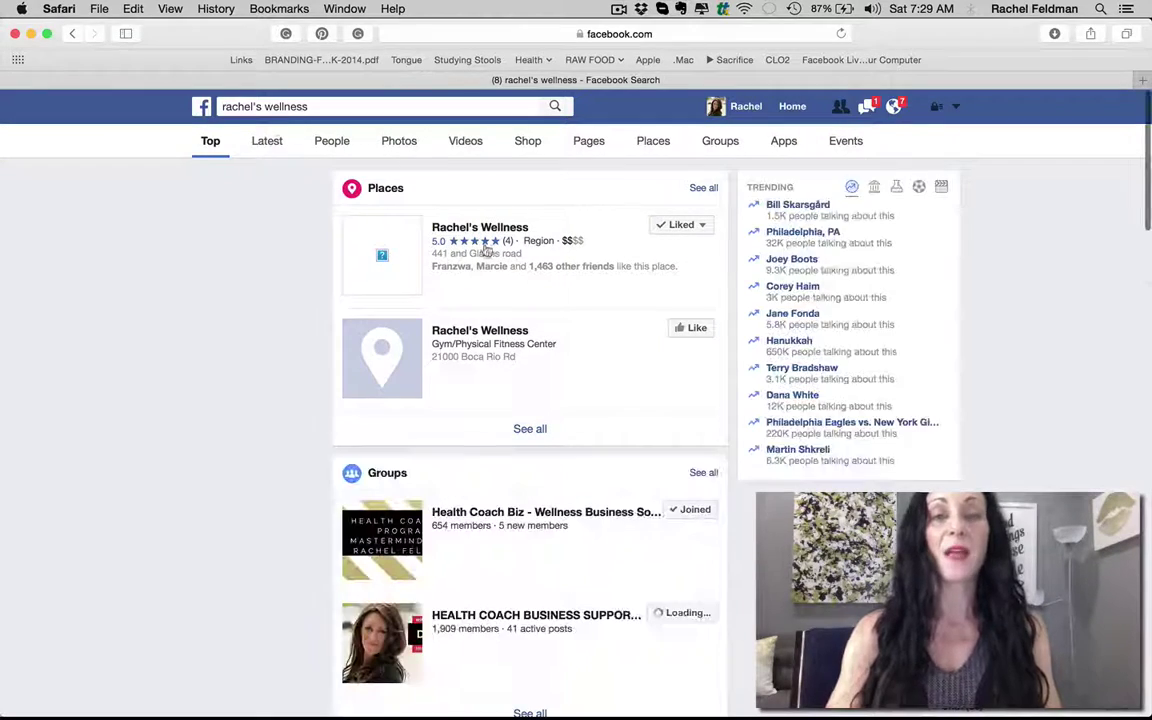
{"action": "left_click", "coordinate": [494, 229]}
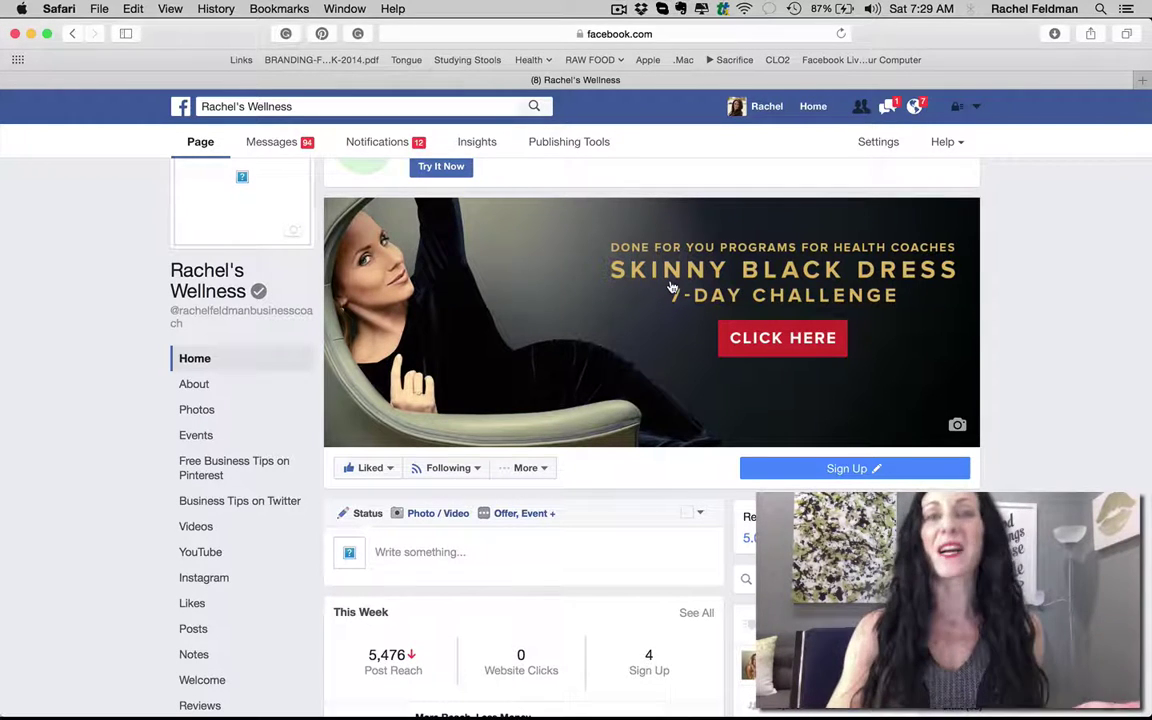
Copy the cover photo's full Skinny Black Dress post text, then start a blank Page post
{"action": "left_click", "coordinate": [672, 288]}
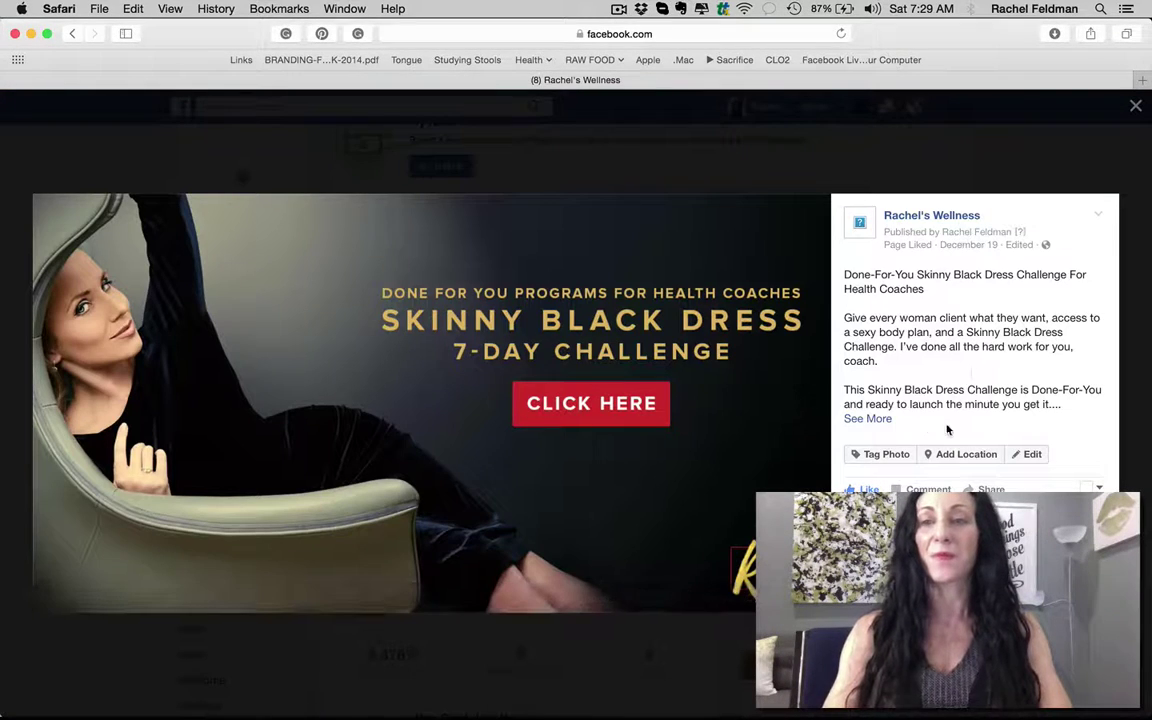
{"action": "left_click", "coordinate": [876, 418]}
{"action": "left_click_drag", "start_coordinate": [843, 273], "coordinate": [1000, 470]}
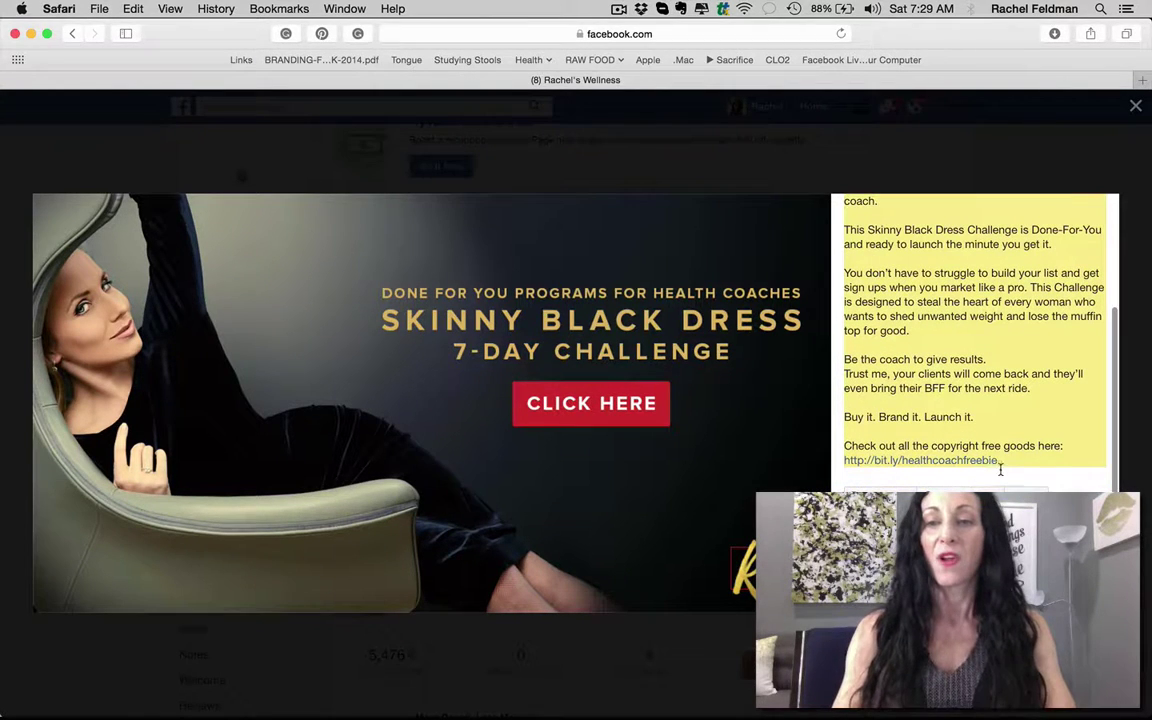
{"action": "left_click", "coordinate": [133, 8]}
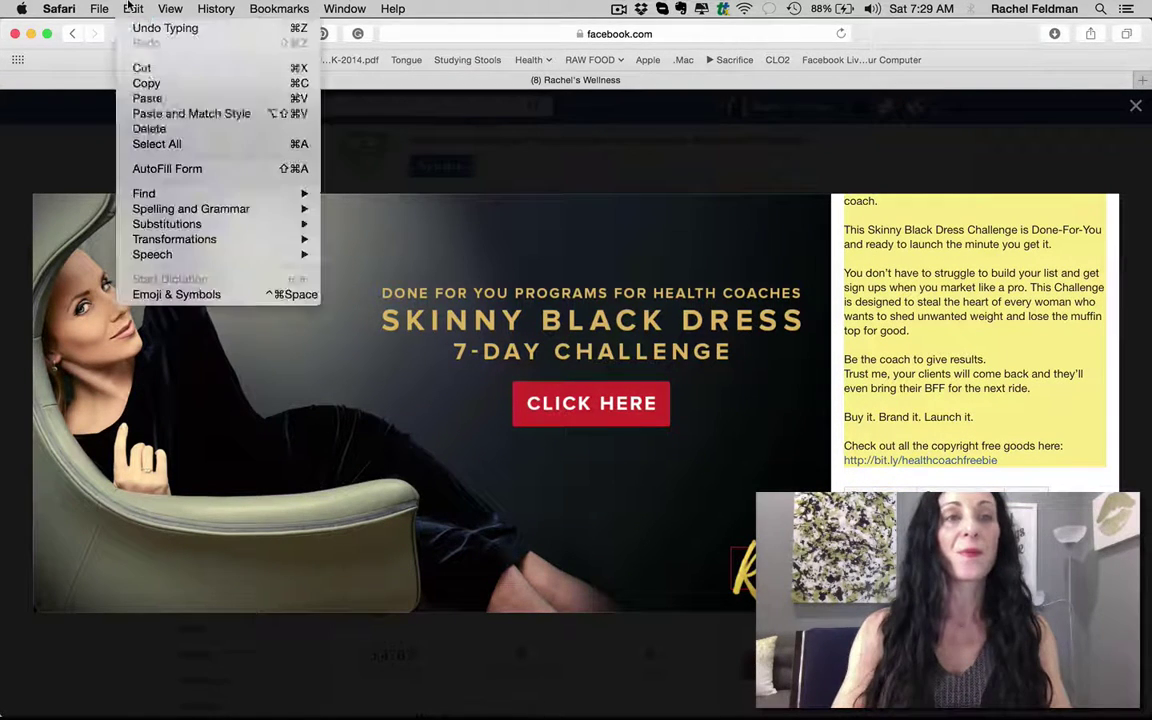
{"action": "left_click", "coordinate": [147, 80]}
{"action": "left_click", "coordinate": [1136, 105]}
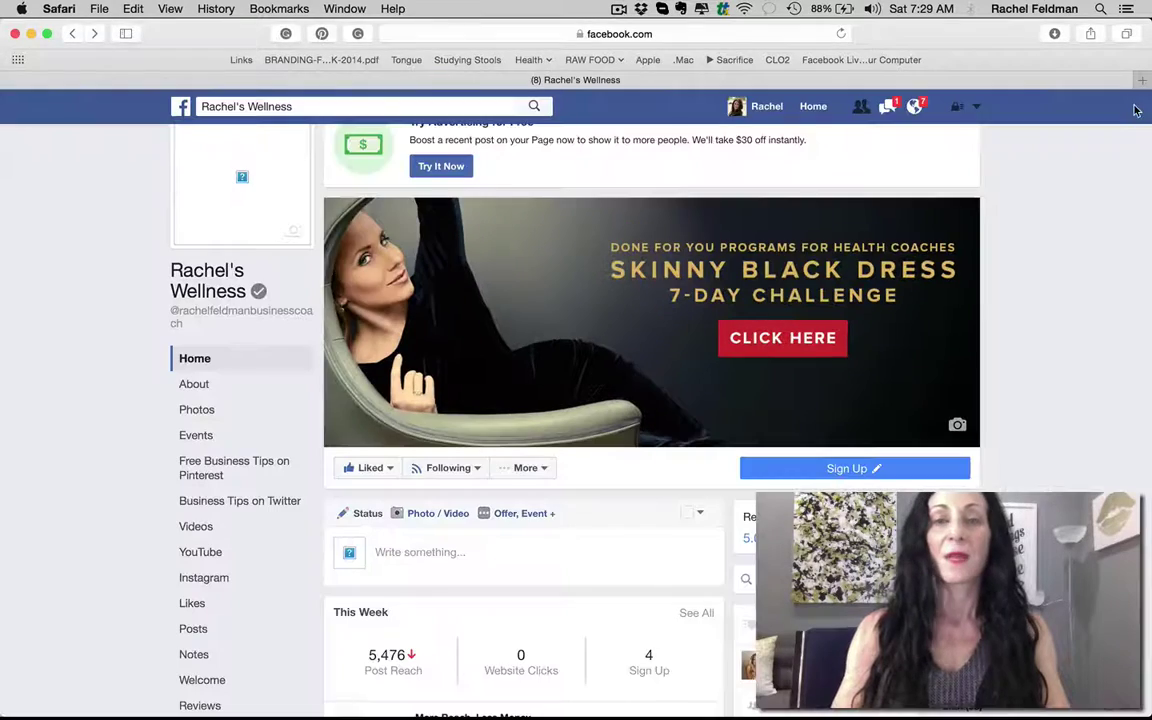
{"action": "left_click", "coordinate": [419, 560]}
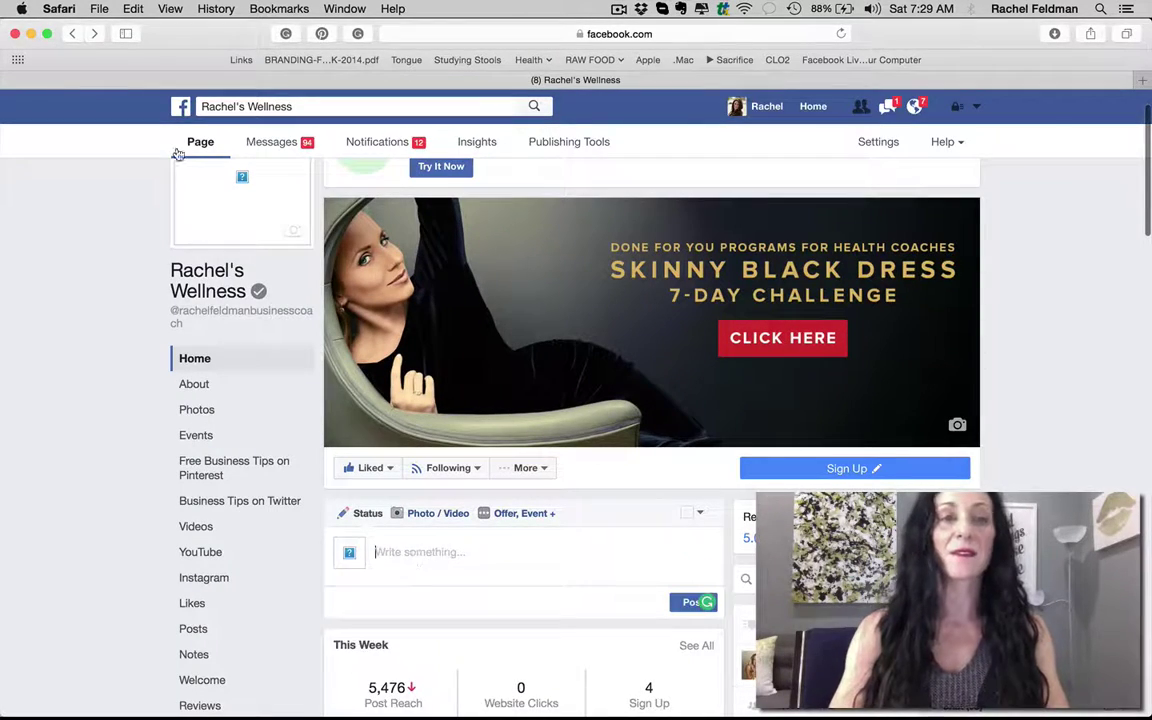
Paste the copied Skinny Black Dress challenge text into the new post
{"action": "left_click", "coordinate": [133, 8]}
{"action": "left_click", "coordinate": [147, 98]}
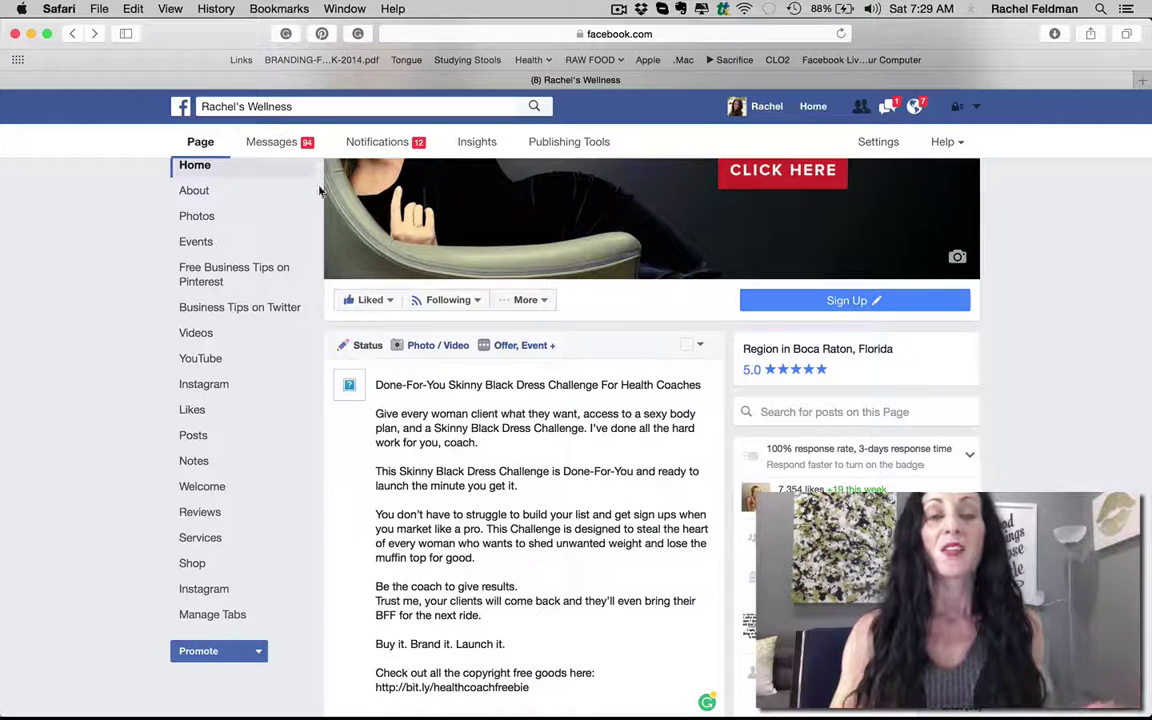
{"action": "left_click", "coordinate": [377, 384]}
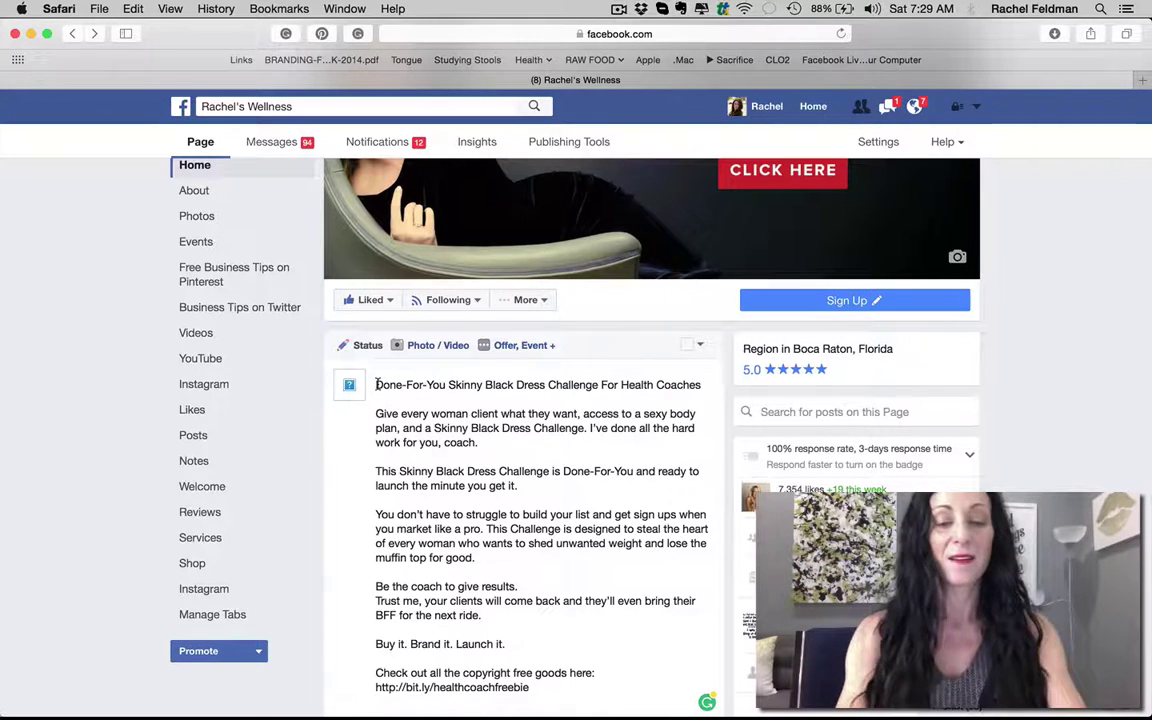
Rewrite the opening as 'Hey Health Coach. Time to Deliver a New Year's Gift to Your Client…' and select the bit.ly link
{"action": "type", "text": "Hey Health Coach"}
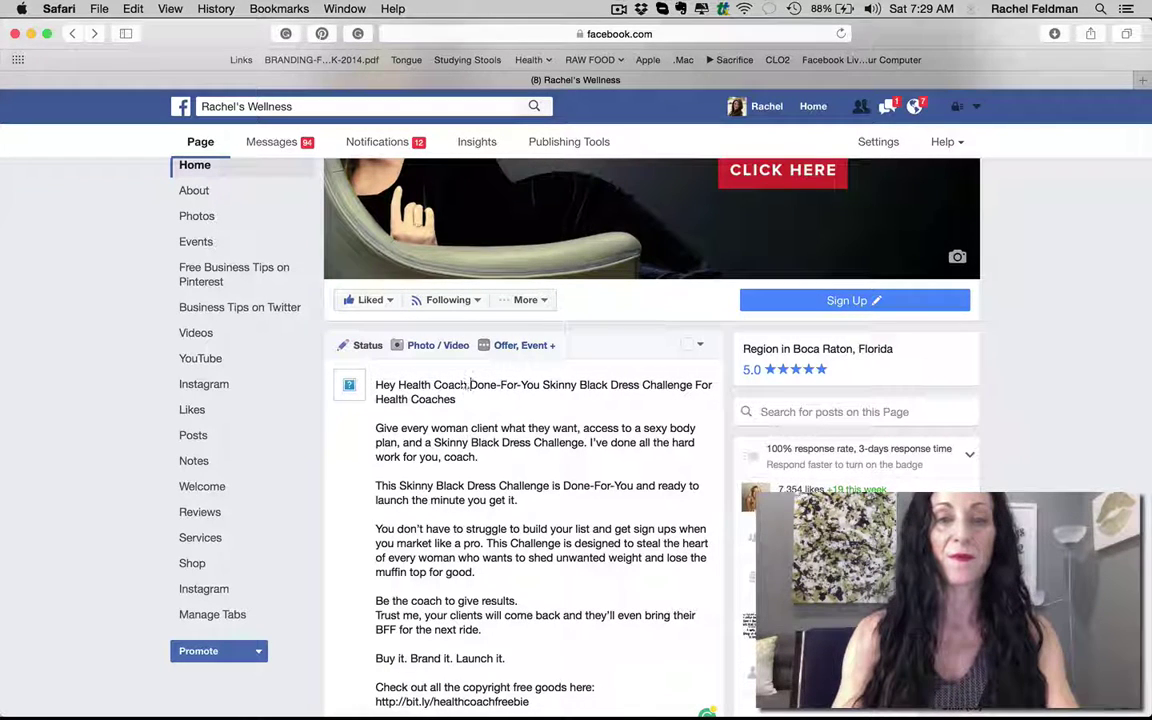
{"action": "type", "text": ". Time to Del"}
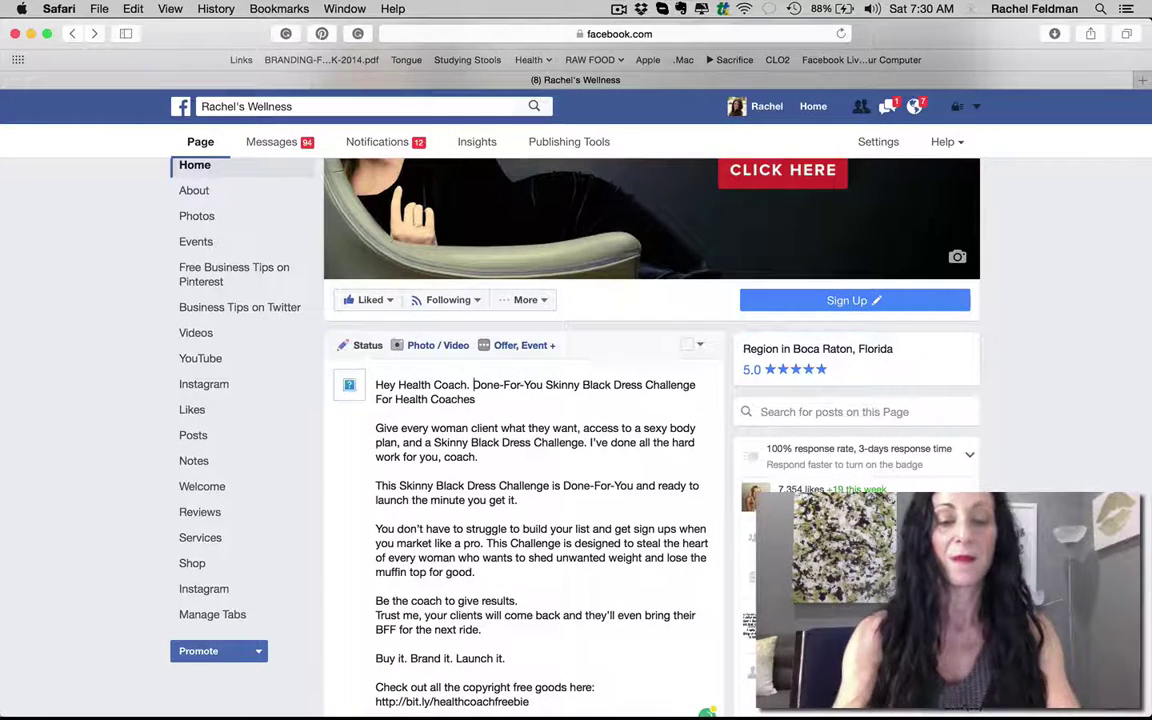
{"action": "type", "text": "iver a New Y"}
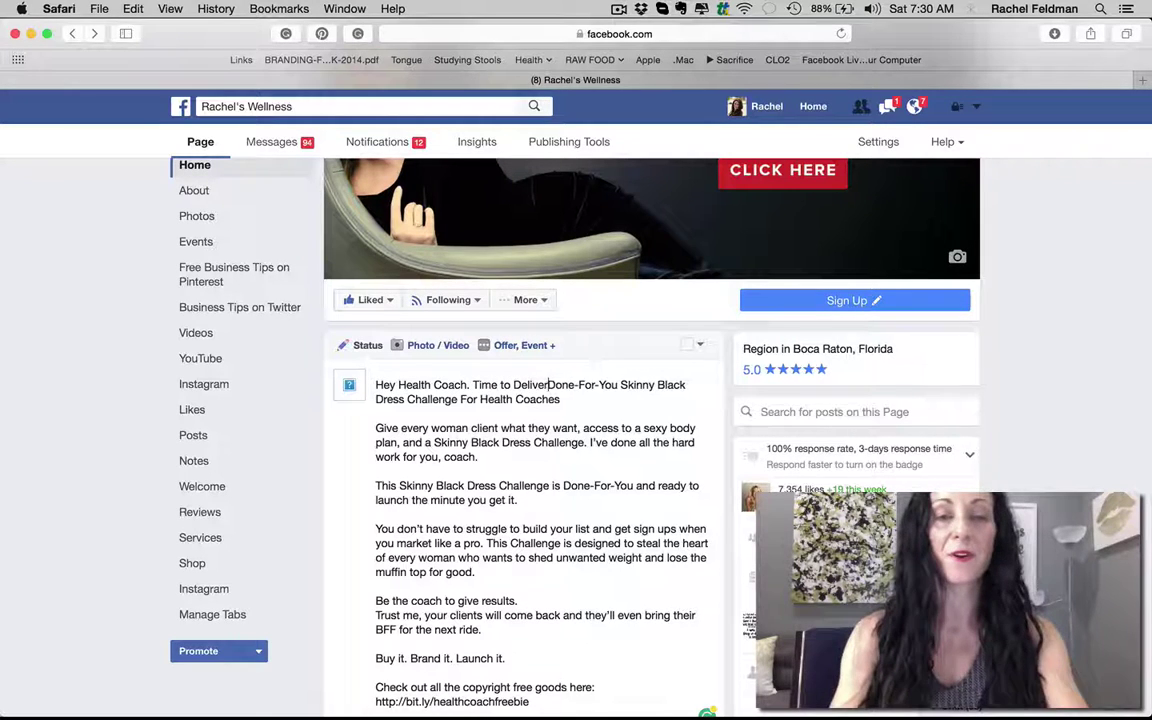
{"action": "type", "text": "ear's "}
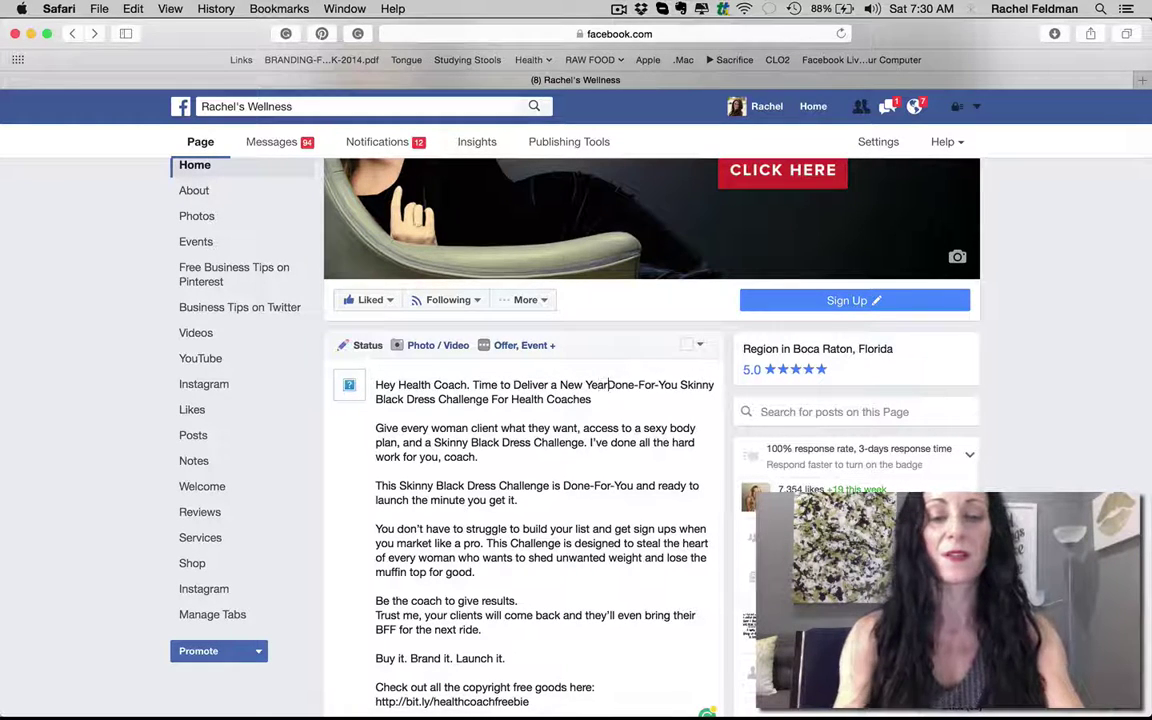
{"action": "type", "text": "Gift to Your Clie"}
{"action": "type", "text": "nt"}
{"action": "type", "text": ". Grab"}
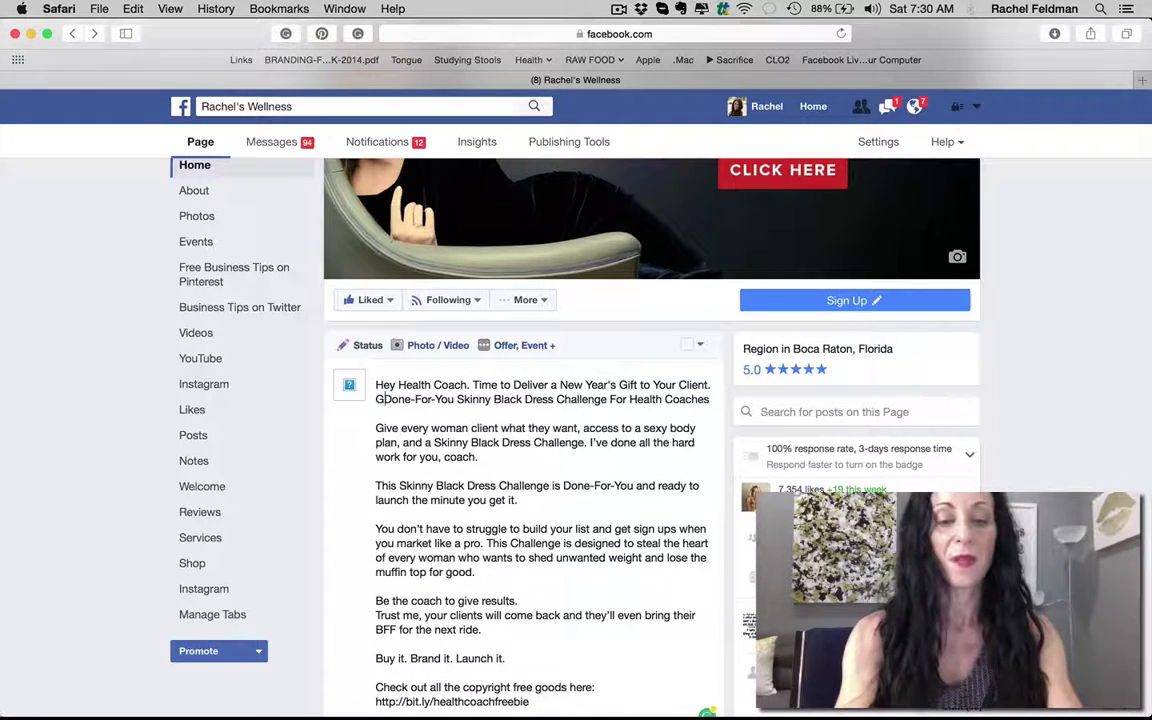
{"action": "type", "text": " the "}
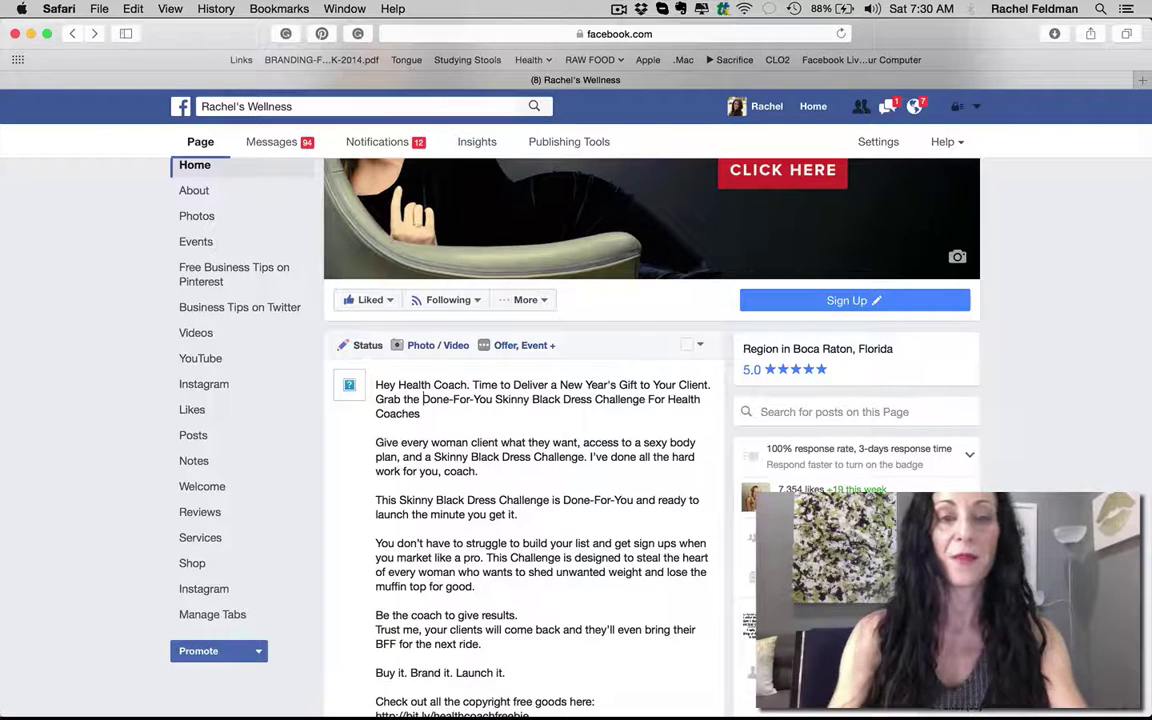
{"action": "type", "text": ">>>>> "}
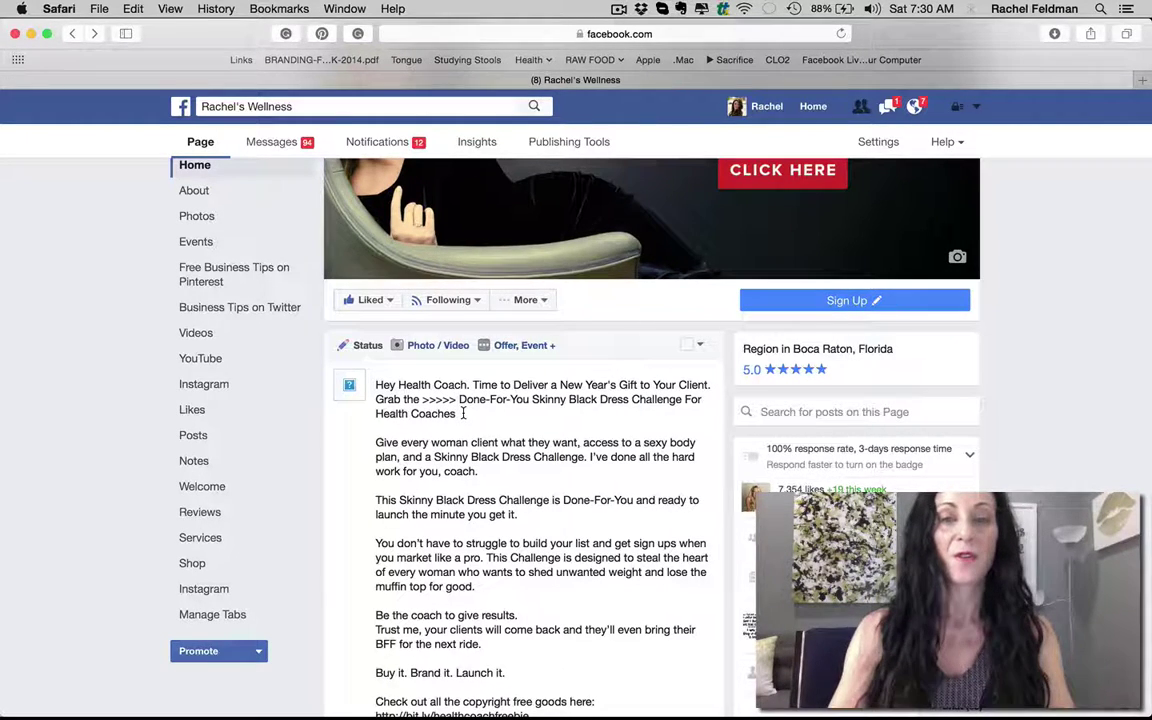
{"action": "type", "text": " and gift"}
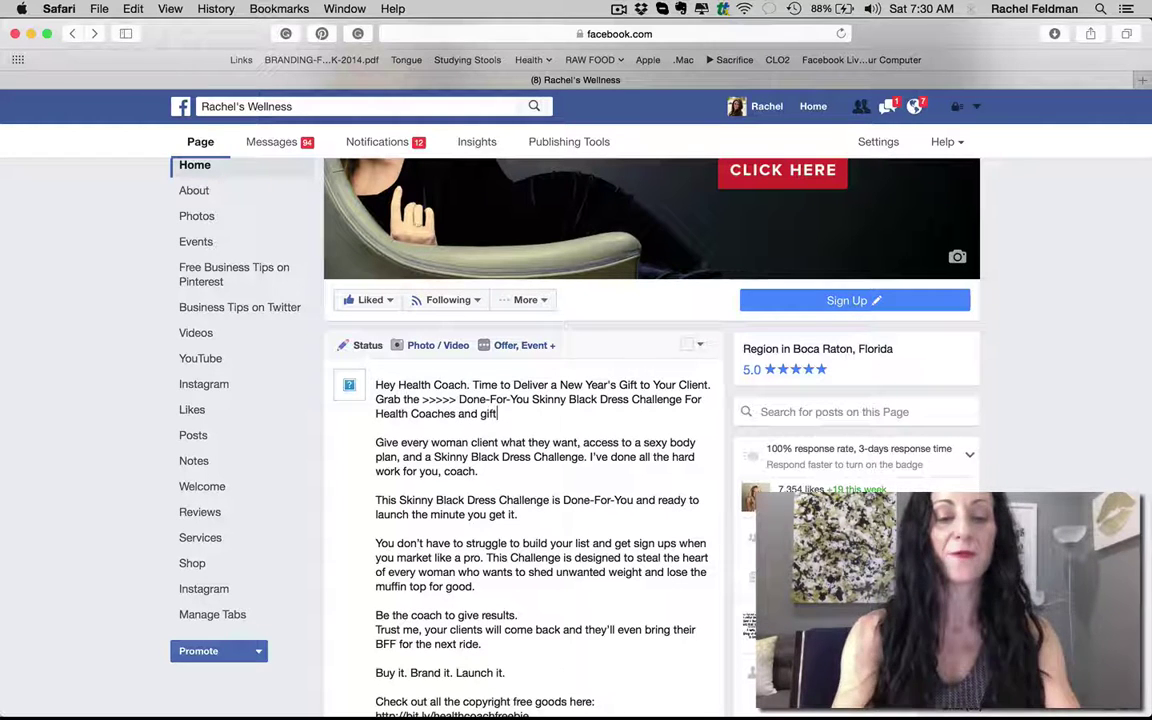
{"action": "type", "text": " your client the most desirable"}
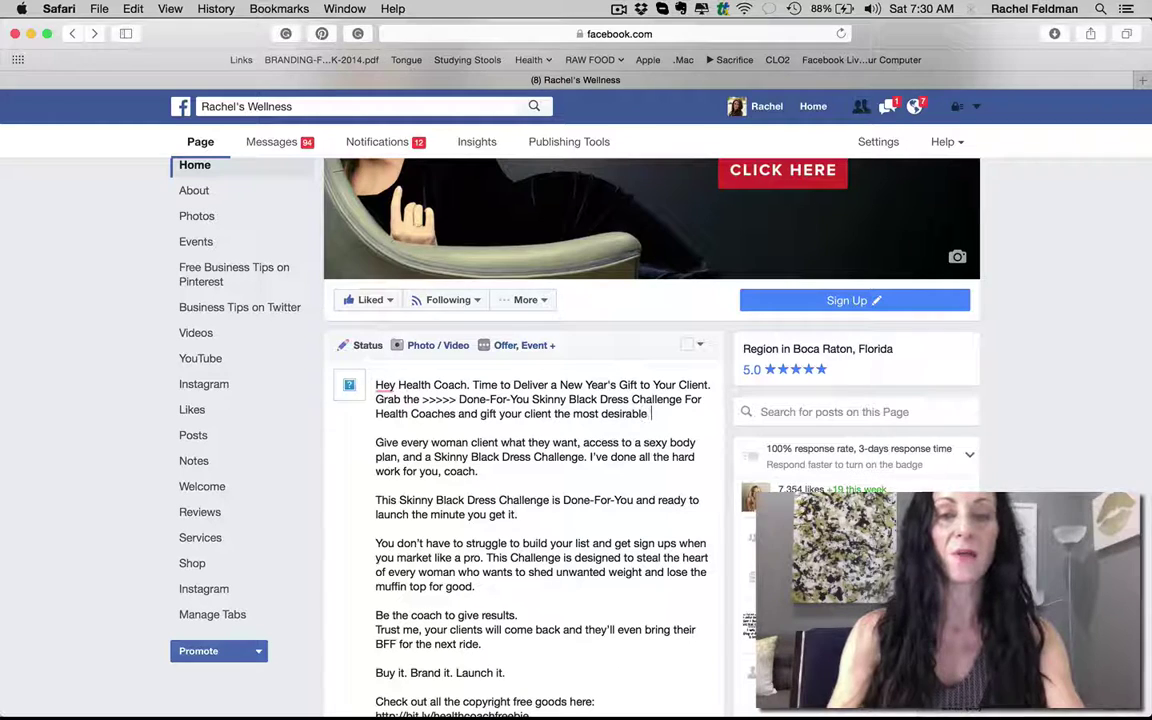
{"action": "type", "text": " f"}
{"action": "key", "text": "BackSpace"}
{"action": "type", "text": "g"}
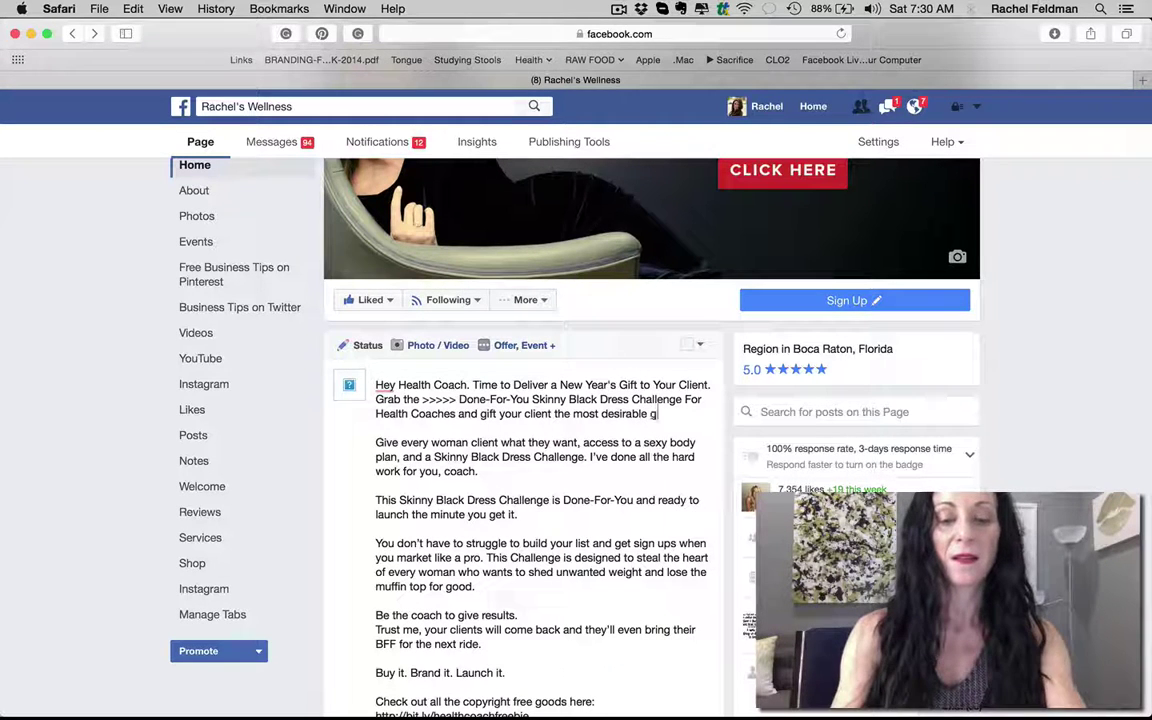
{"action": "type", "text": "ift."}
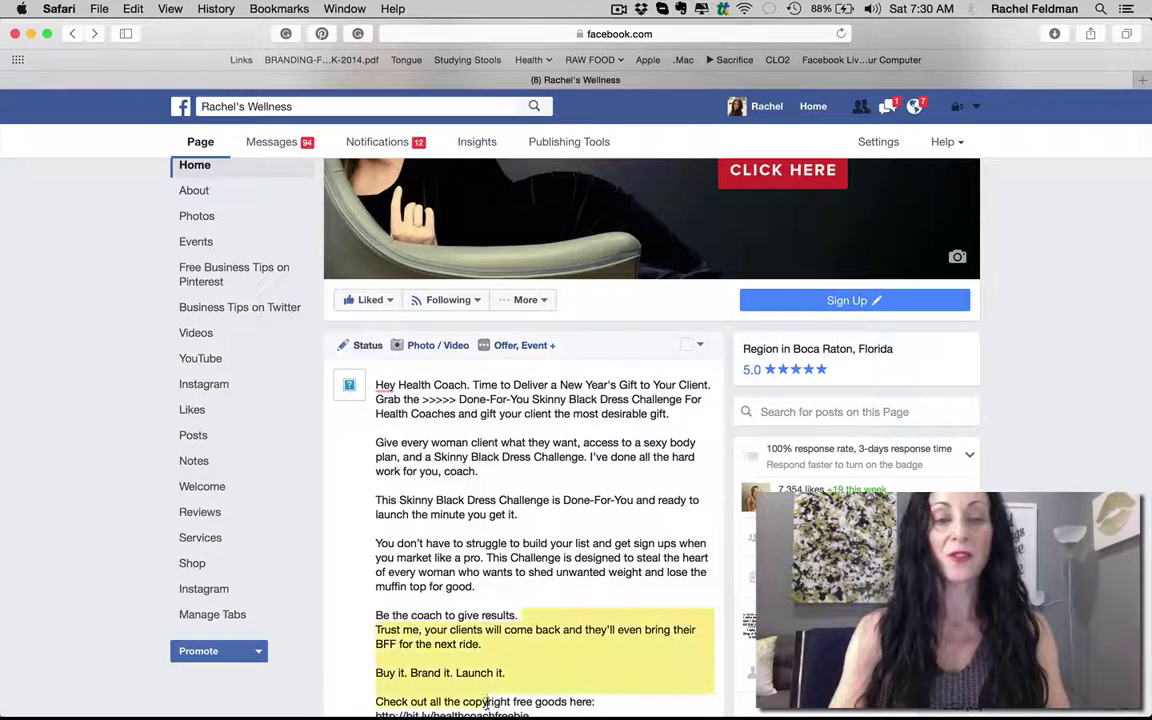
{"action": "scroll", "coordinate": [510, 610], "scroll_direction": "down", "scroll_amount": 3}
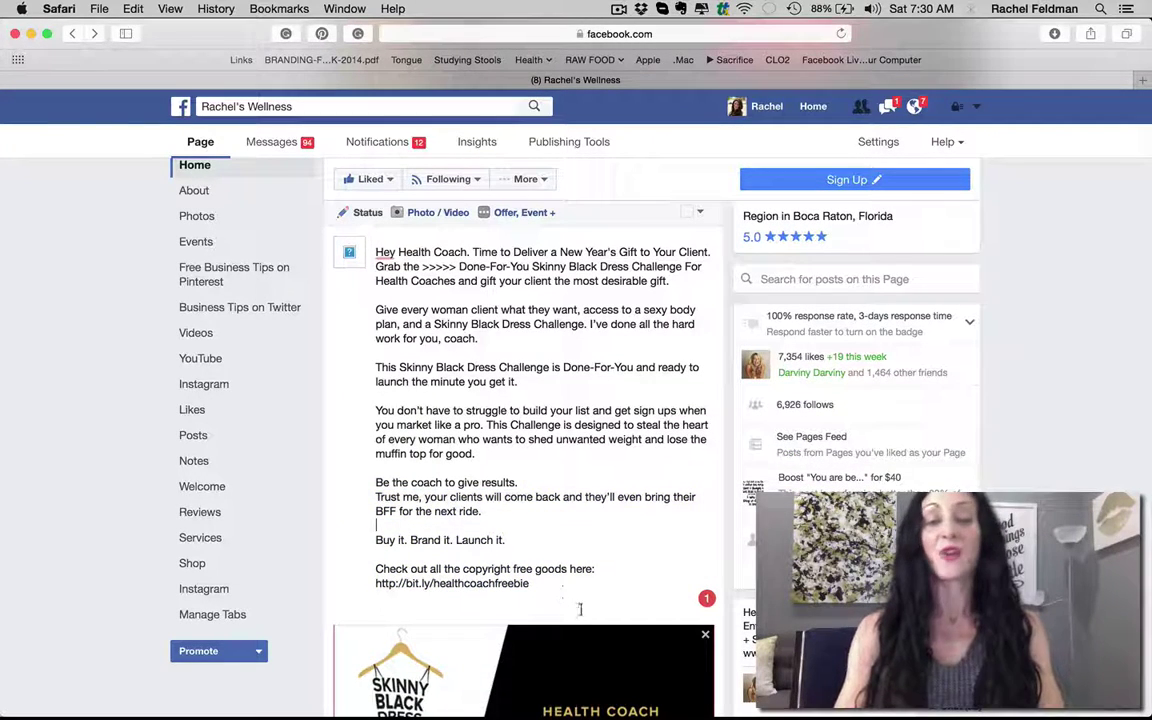
{"action": "left_click_drag", "start_coordinate": [544, 583], "coordinate": [378, 586]}
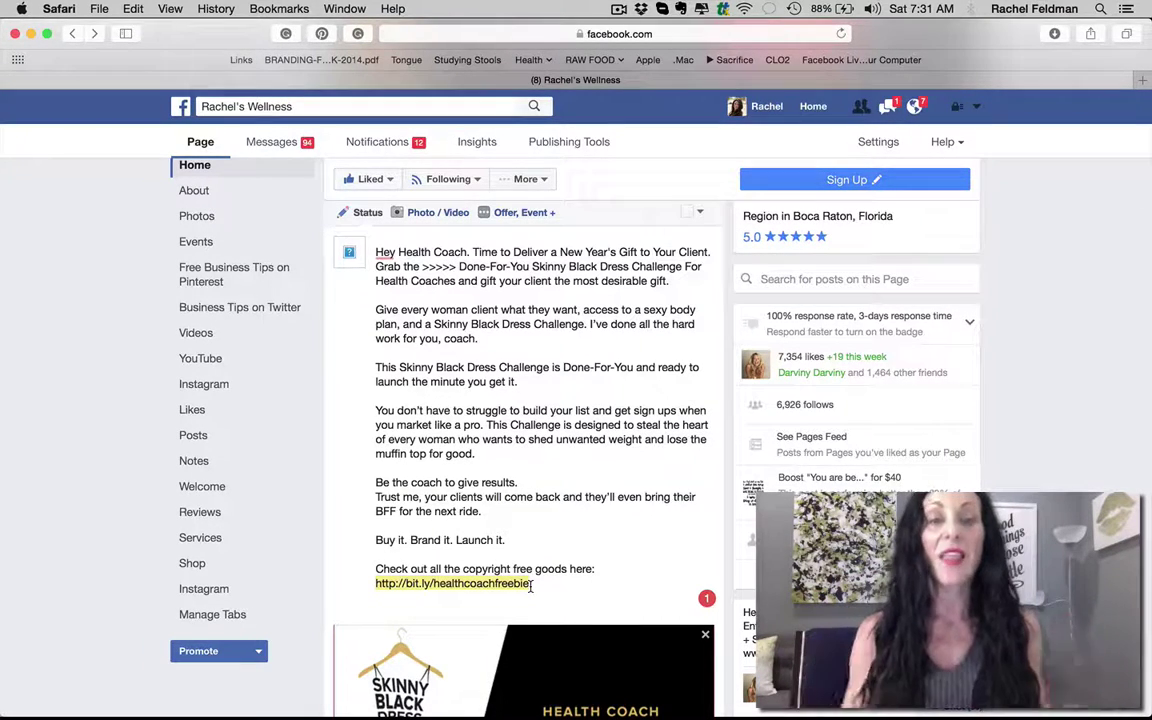
Upload the Skinny Black Dress AD2 header image, found by searching 'skinny black dress'
{"action": "left_click", "coordinate": [430, 213]}
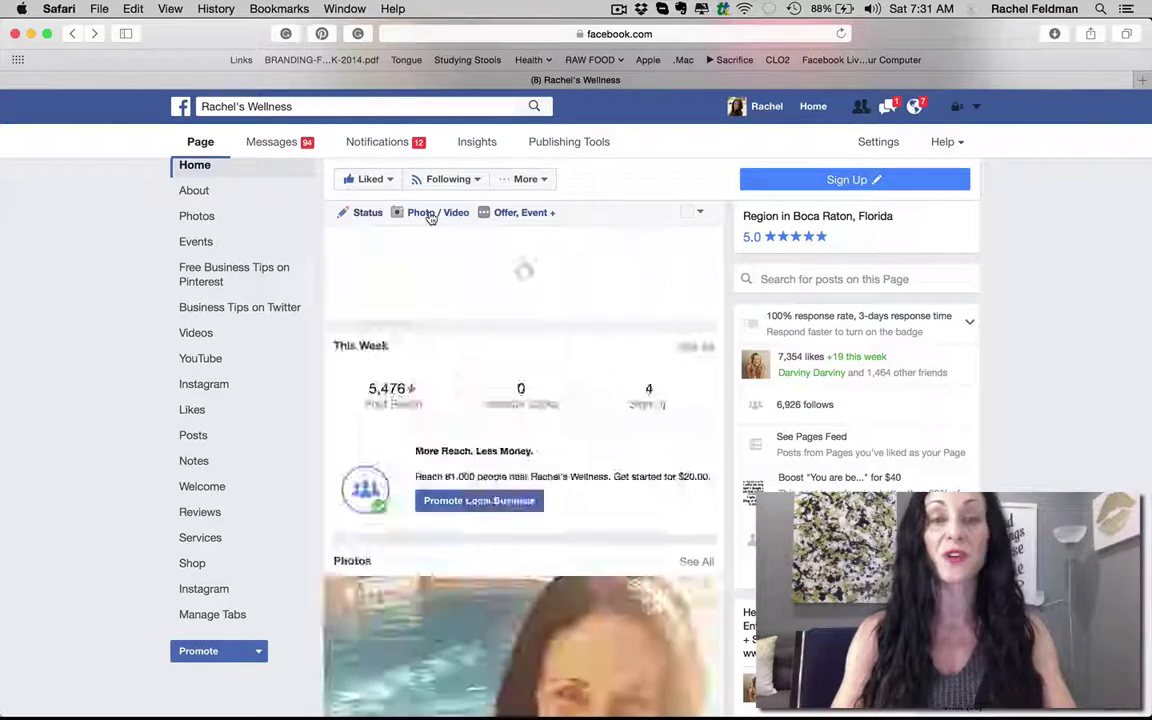
{"action": "left_click", "coordinate": [462, 262]}
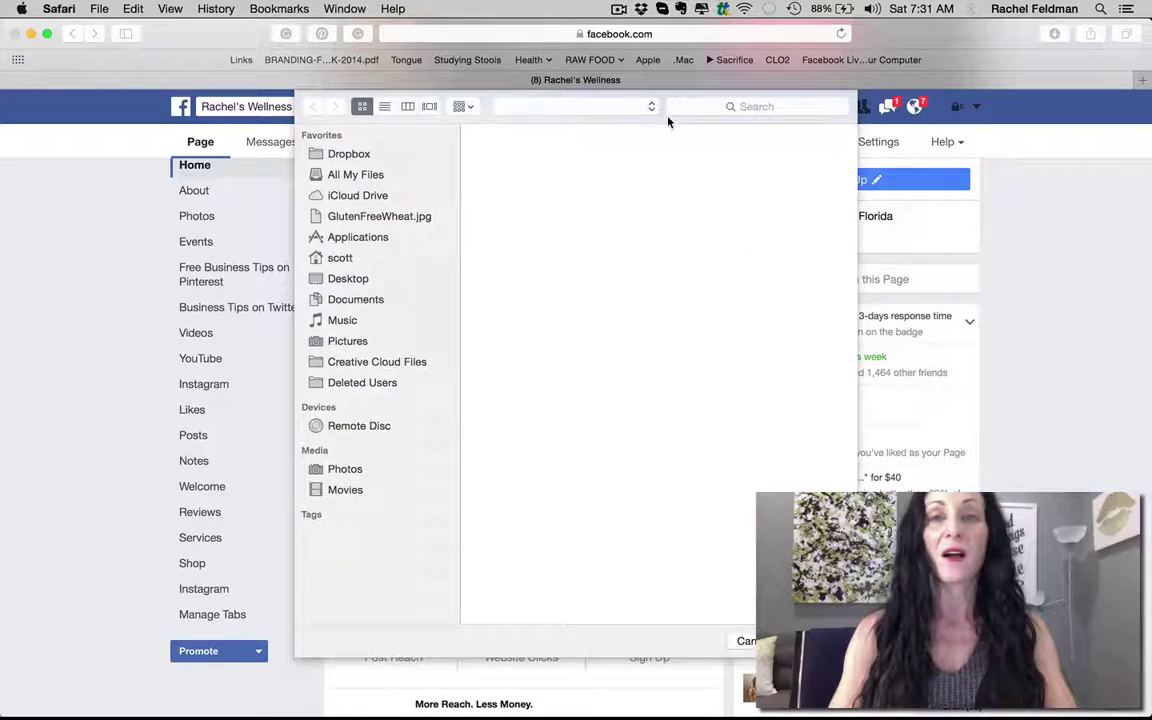
{"action": "left_click", "coordinate": [690, 107]}
{"action": "type", "text": "skinny ble"}
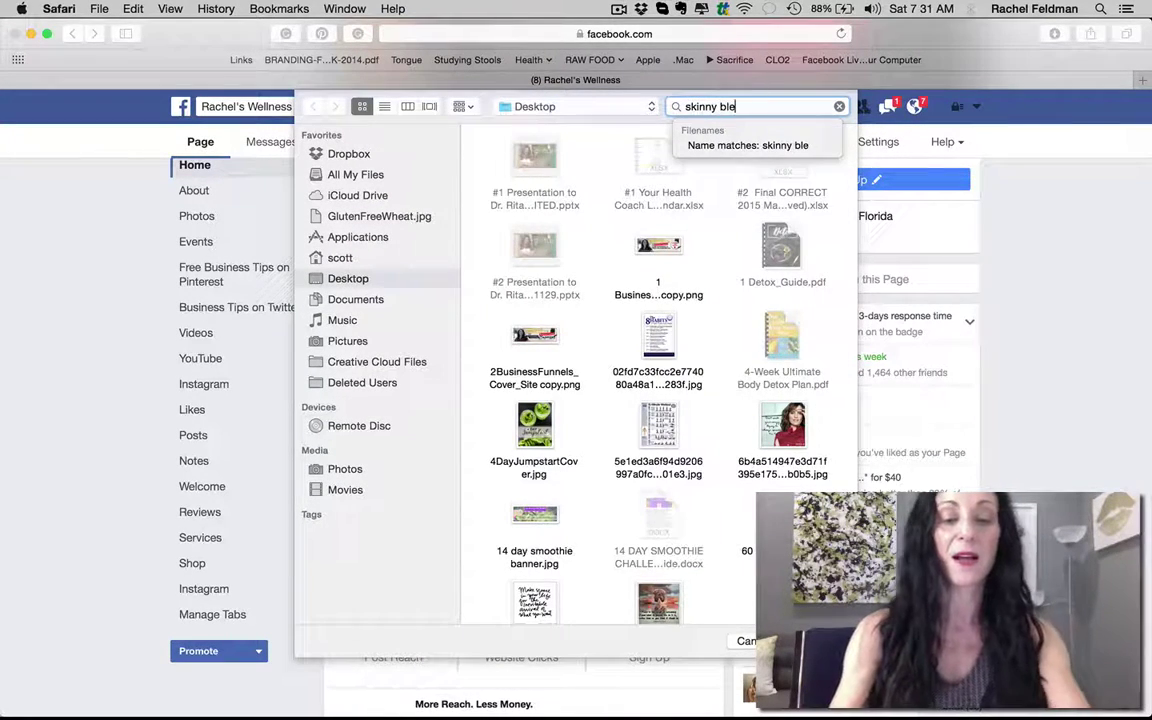
{"action": "key", "text": "BackSpace"}
{"action": "type", "text": "ack"}
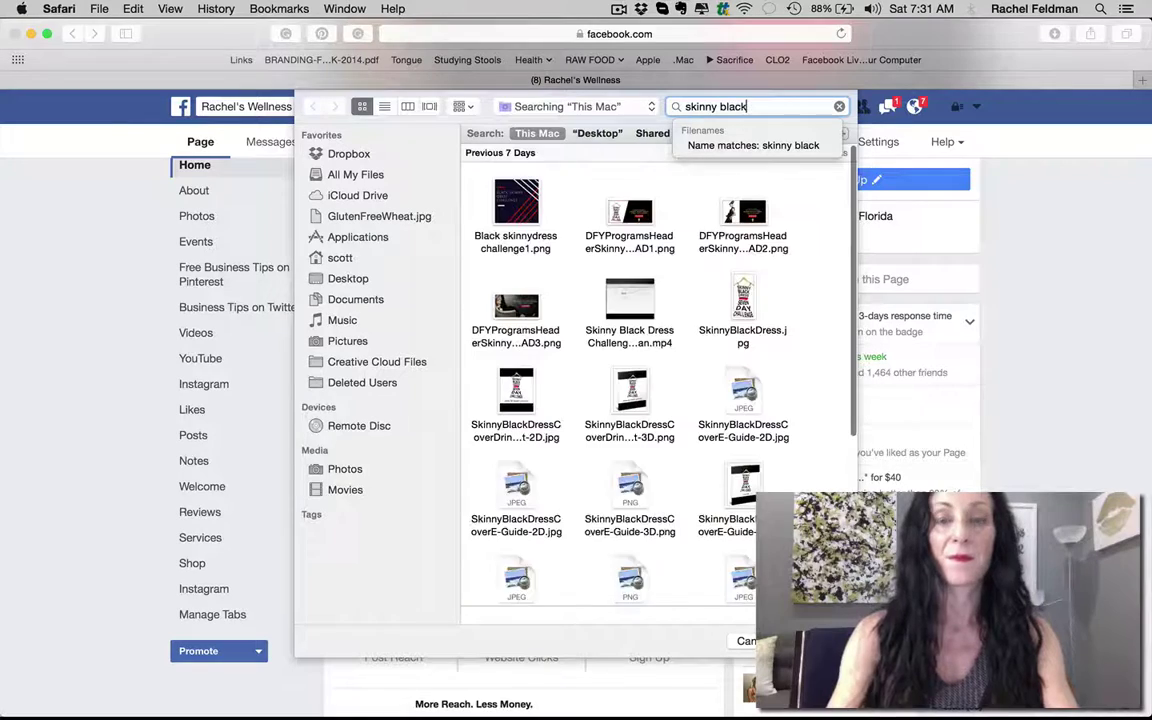
{"action": "type", "text": " dress"}
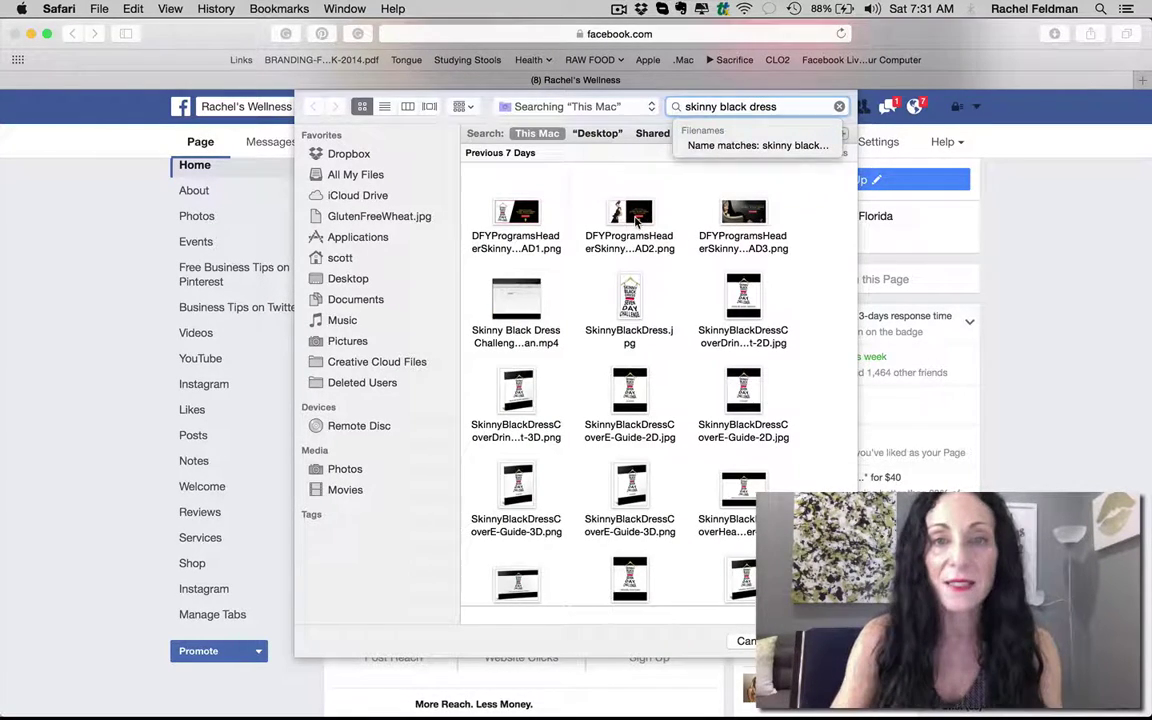
{"action": "double_click", "coordinate": [633, 214]}
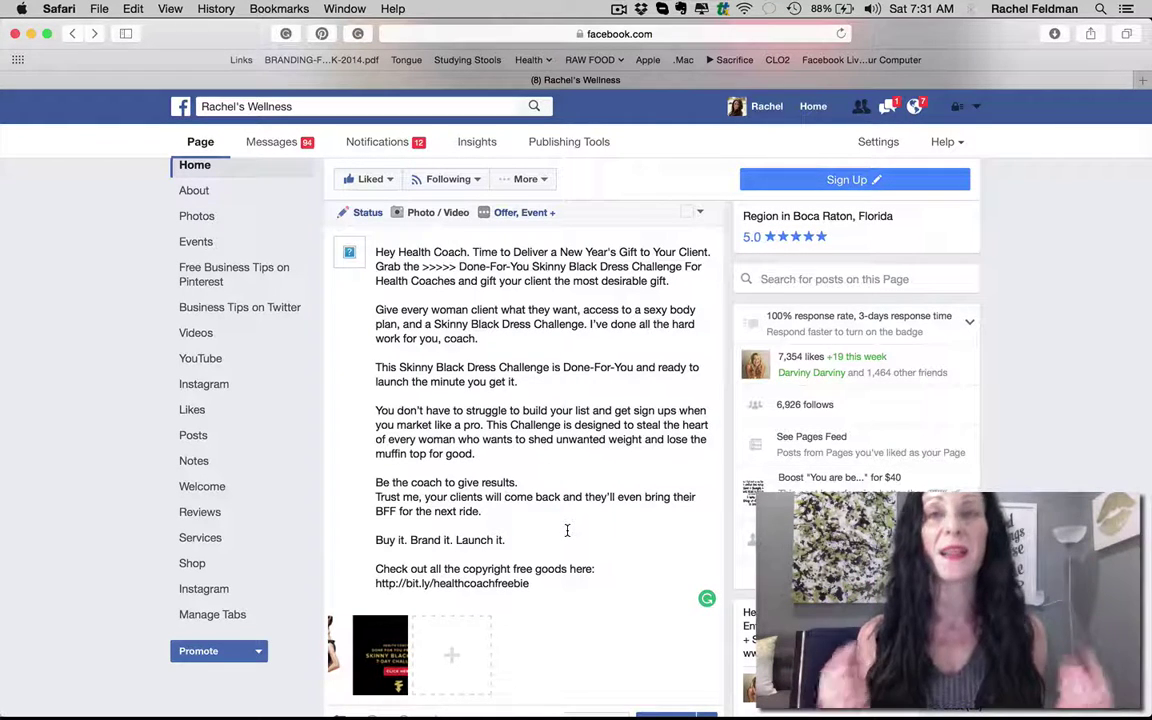
{"action": "left_click", "coordinate": [600, 583]}
{"action": "scroll", "coordinate": [605, 512], "scroll_direction": "down", "scroll_amount": 2}
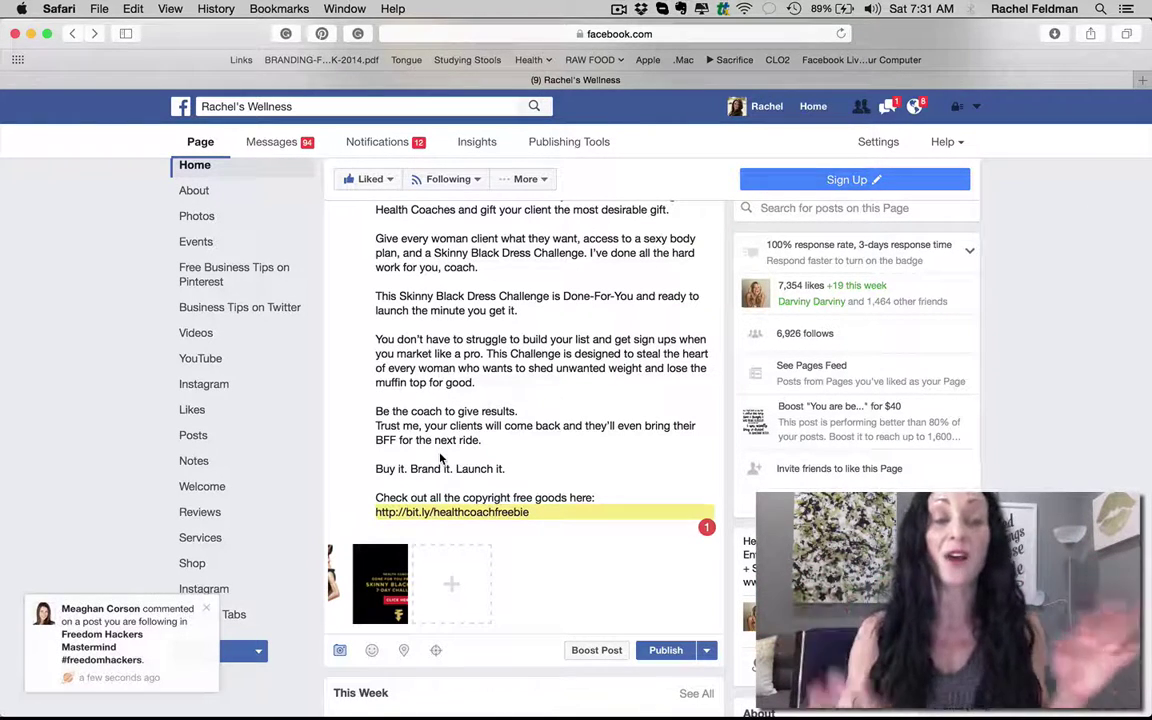
{"action": "left_click", "coordinate": [579, 510]}
Add hashtags #healthcoach, a personal-name hashtag and #IINtakeover on a new line below the link
{"action": "key", "text": "Return"}
{"action": "key", "text": "Return"}
{"action": "type", "text": "#heath"}
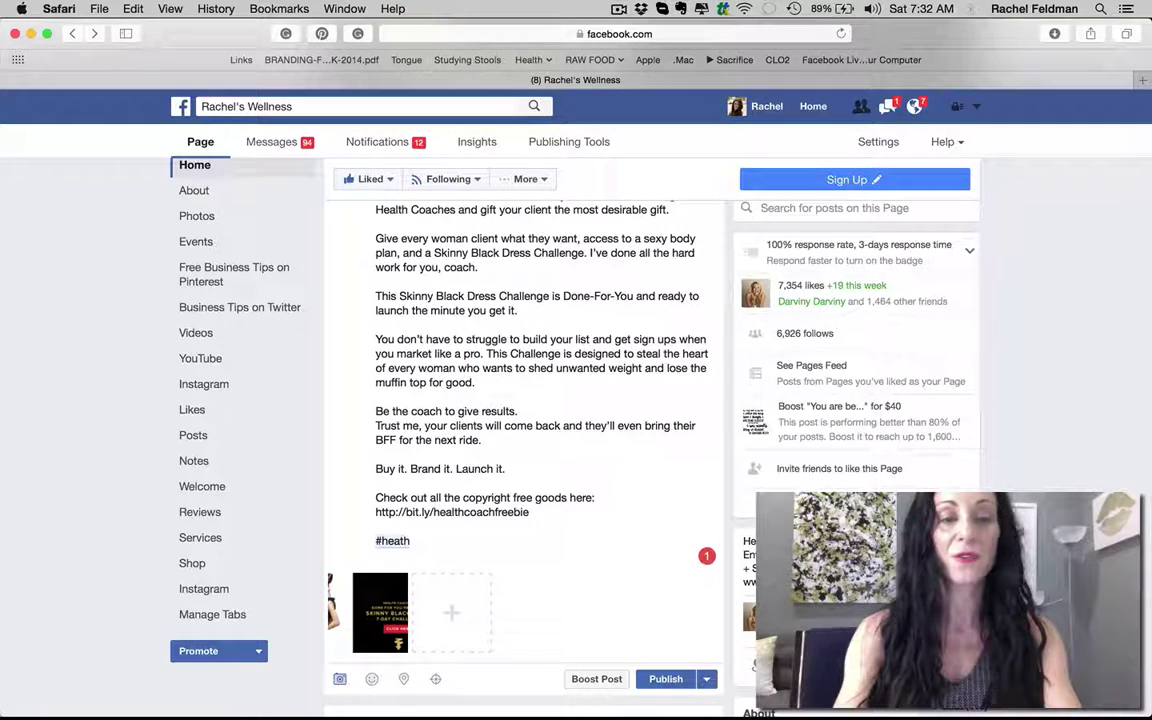
{"action": "key", "text": "BackSpace"}
{"action": "key", "text": "BackSpace"}
{"action": "type", "text": "lthcoa"}
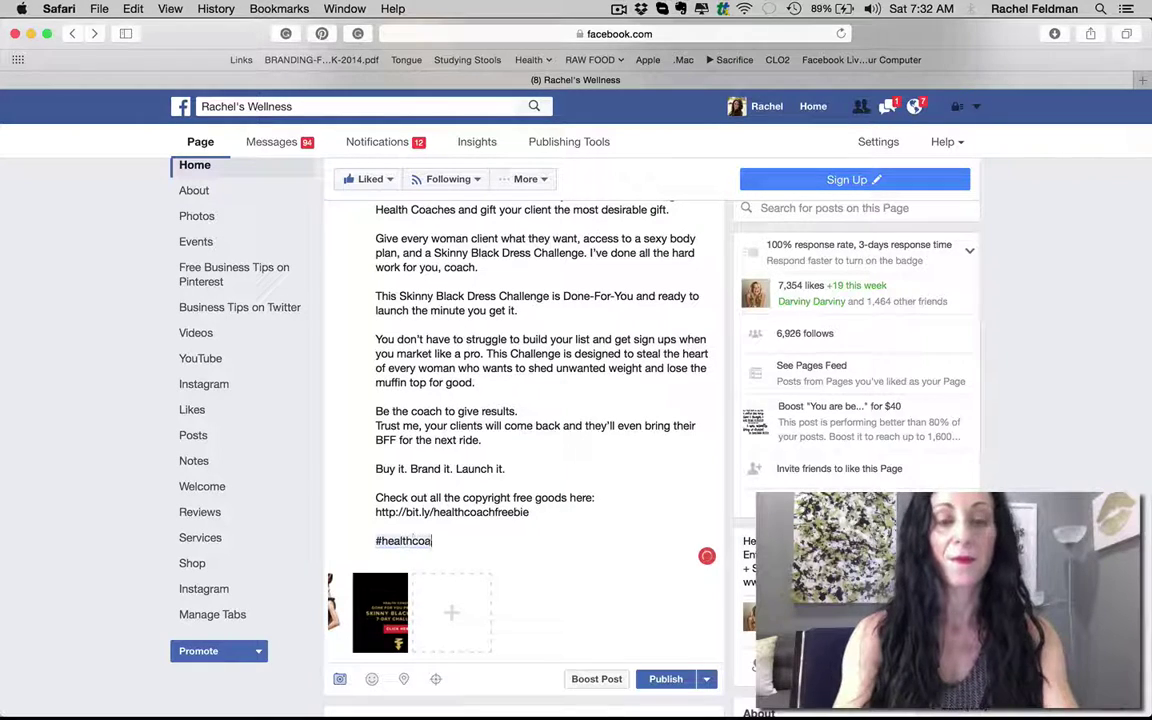
{"action": "type", "text": "ch #tac"}
{"action": "key", "text": "BackSpace"}
{"action": "type", "text": "rachelafeldman #l"}
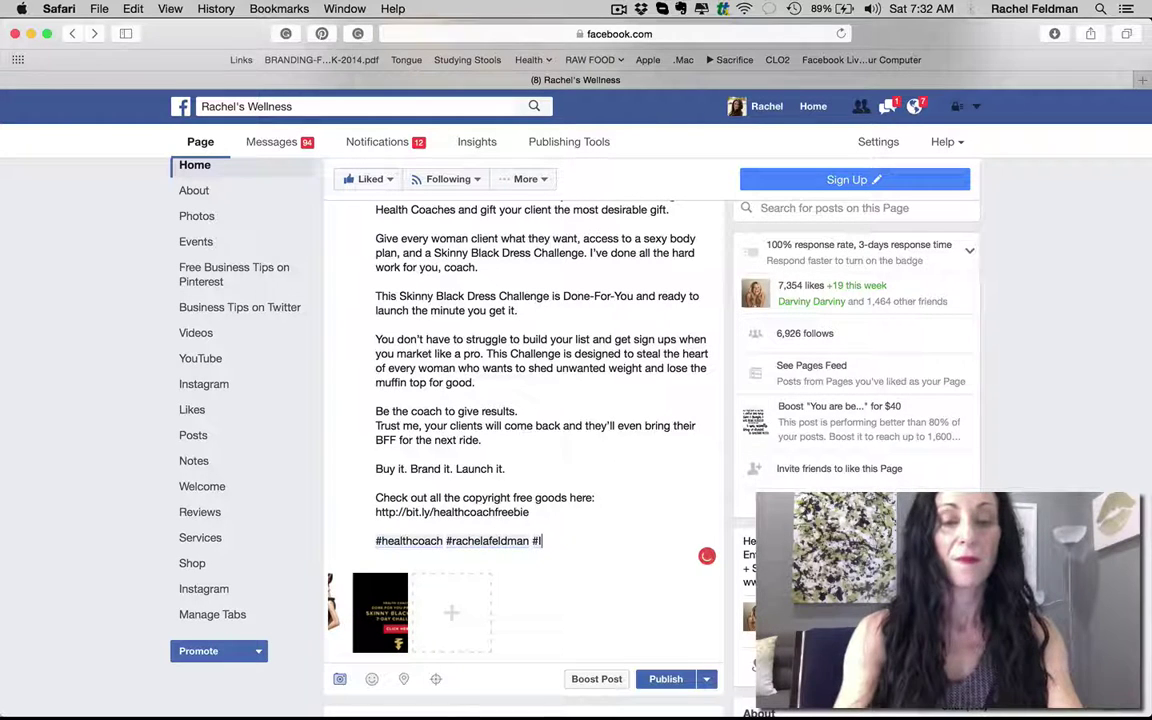
{"action": "type", "text": "INtakeover"}
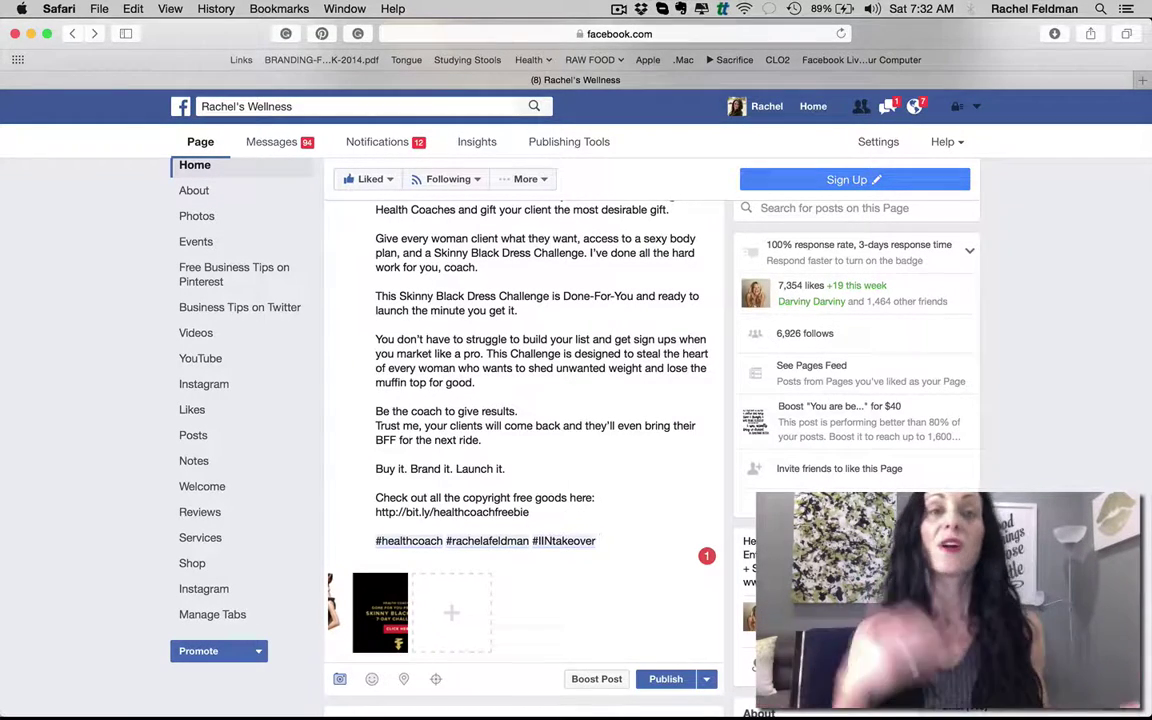
{"action": "left_click_drag", "start_coordinate": [618, 427], "coordinate": [541, 627]}
{"action": "scroll", "coordinate": [560, 600], "scroll_direction": "down", "scroll_amount": 3}
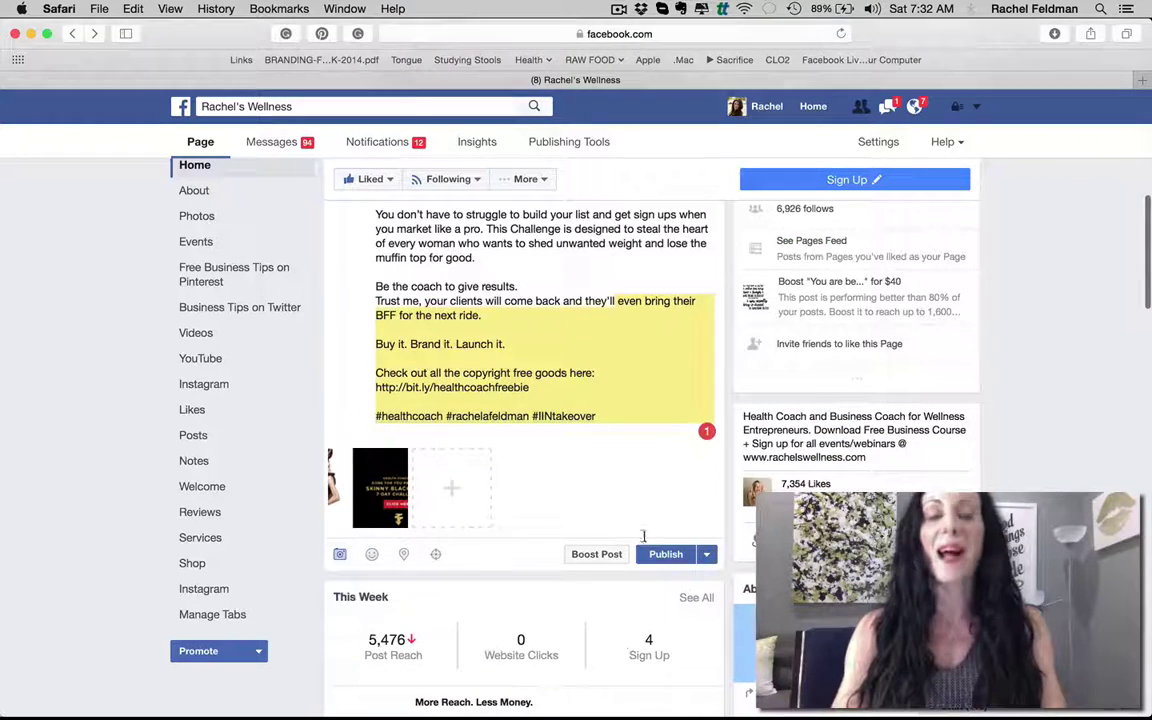
Publish the post with its challenge image to the Page
{"action": "left_click", "coordinate": [680, 552]}
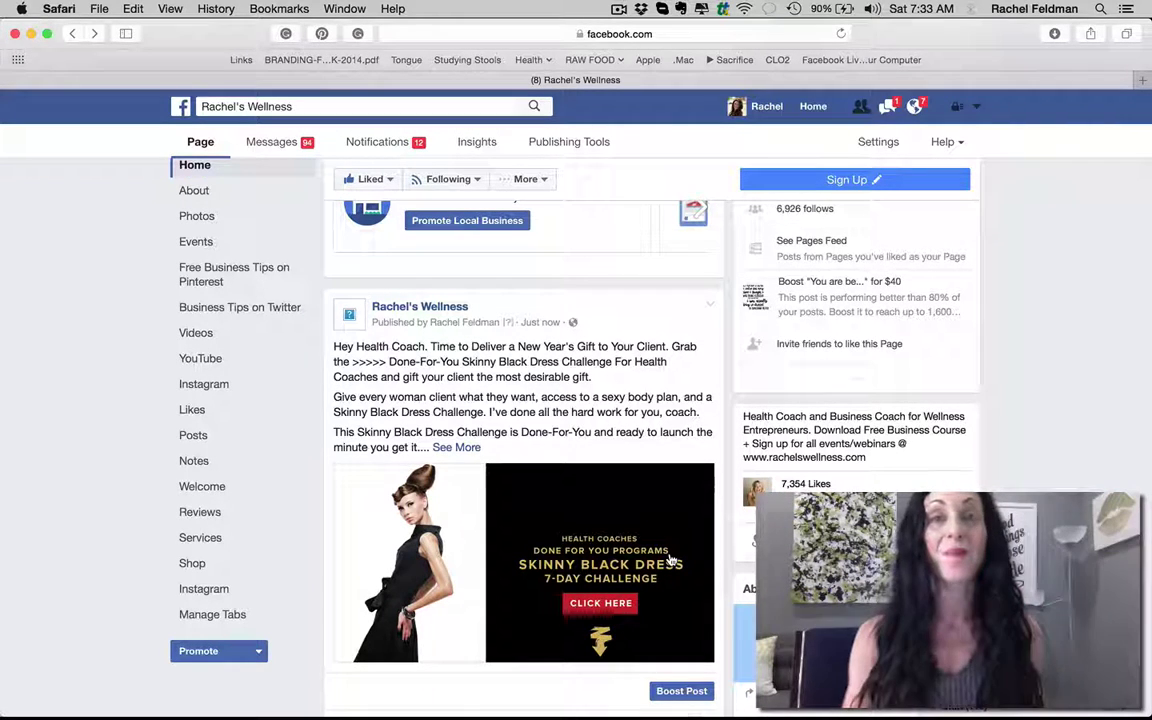
{"action": "left_click", "coordinate": [619, 8]}
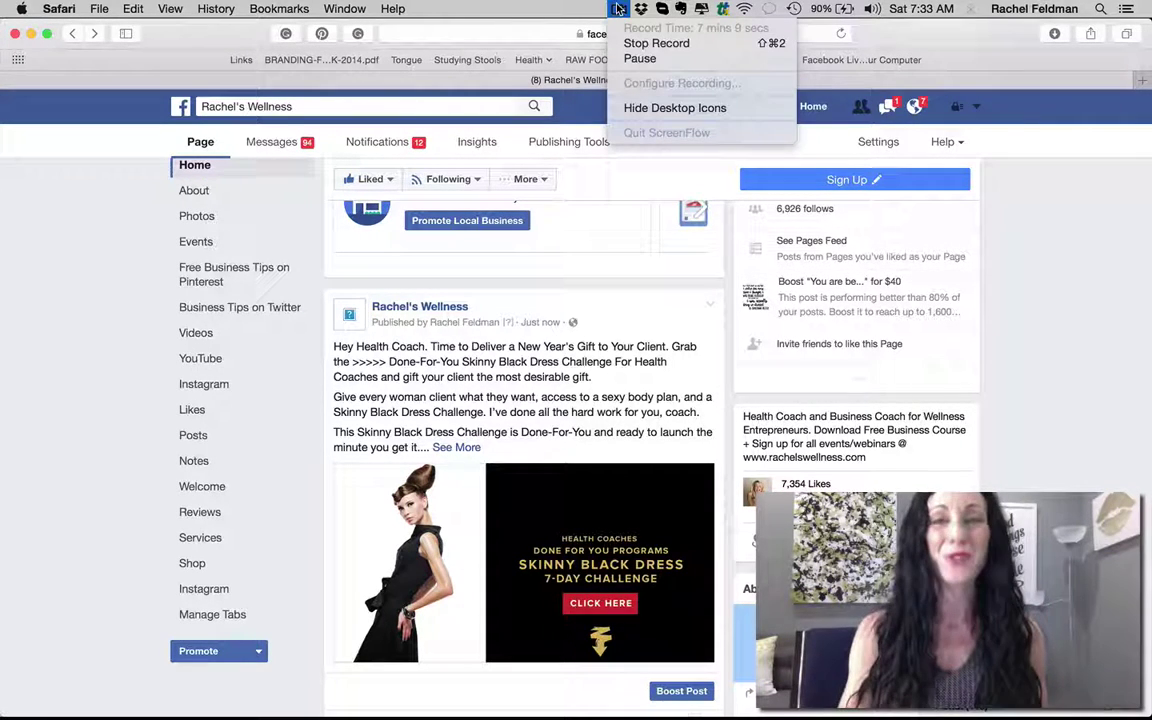